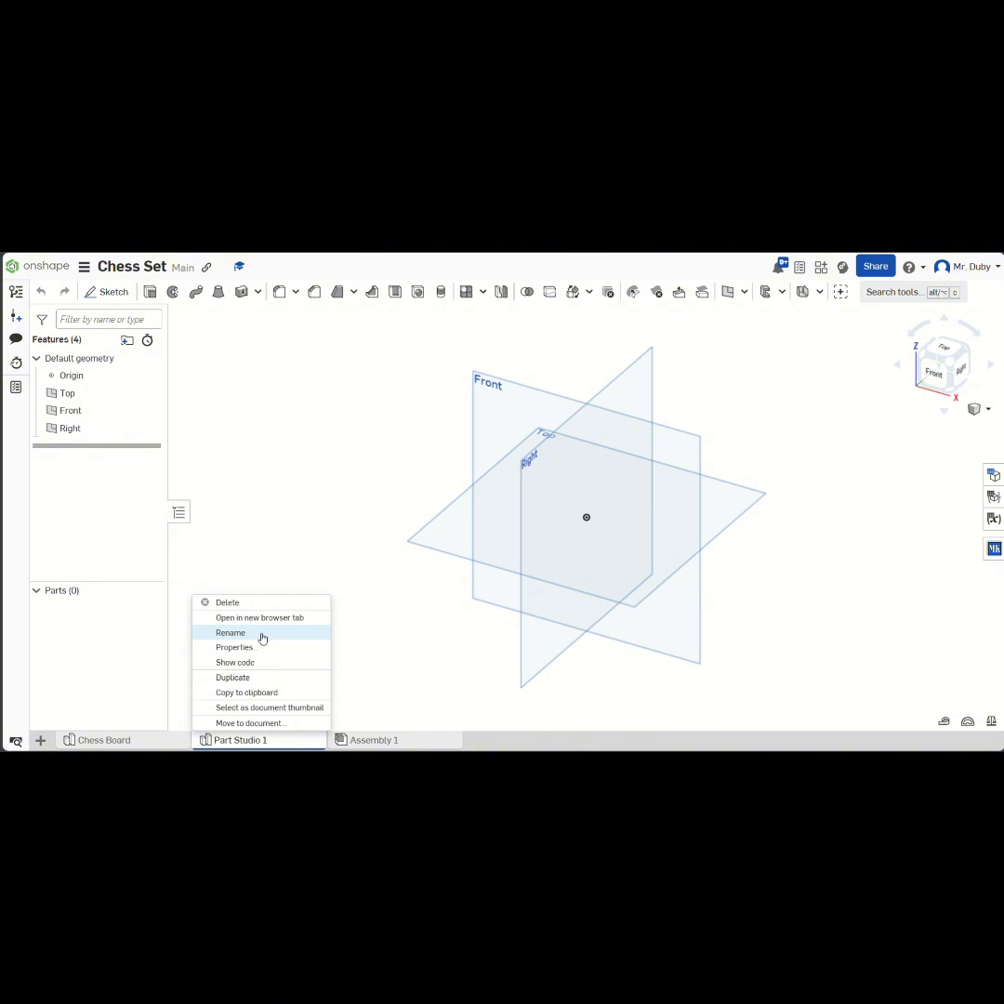
# Step: Rename the Part Studio 1 tab as Pawn
pyautogui.click(262, 638)
pyautogui.write('Pa')
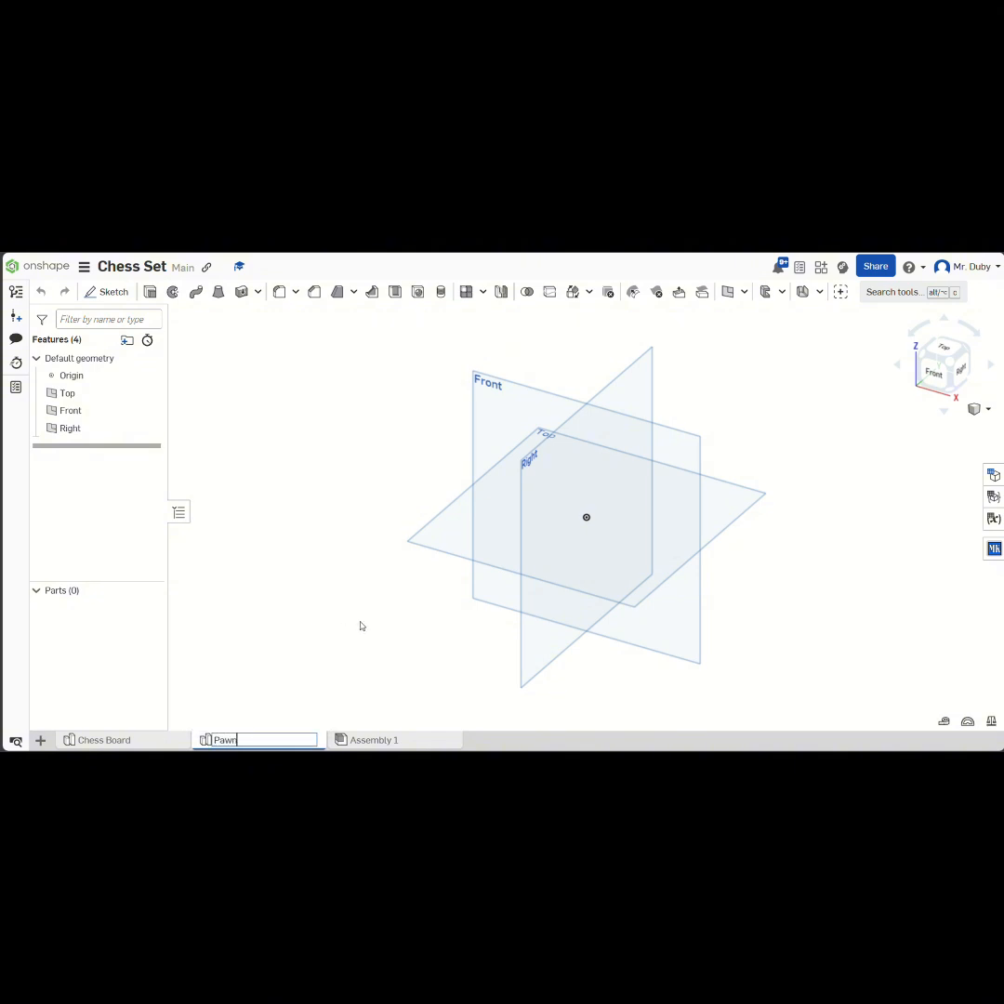
pyautogui.write('wn')
pyautogui.press('Return')
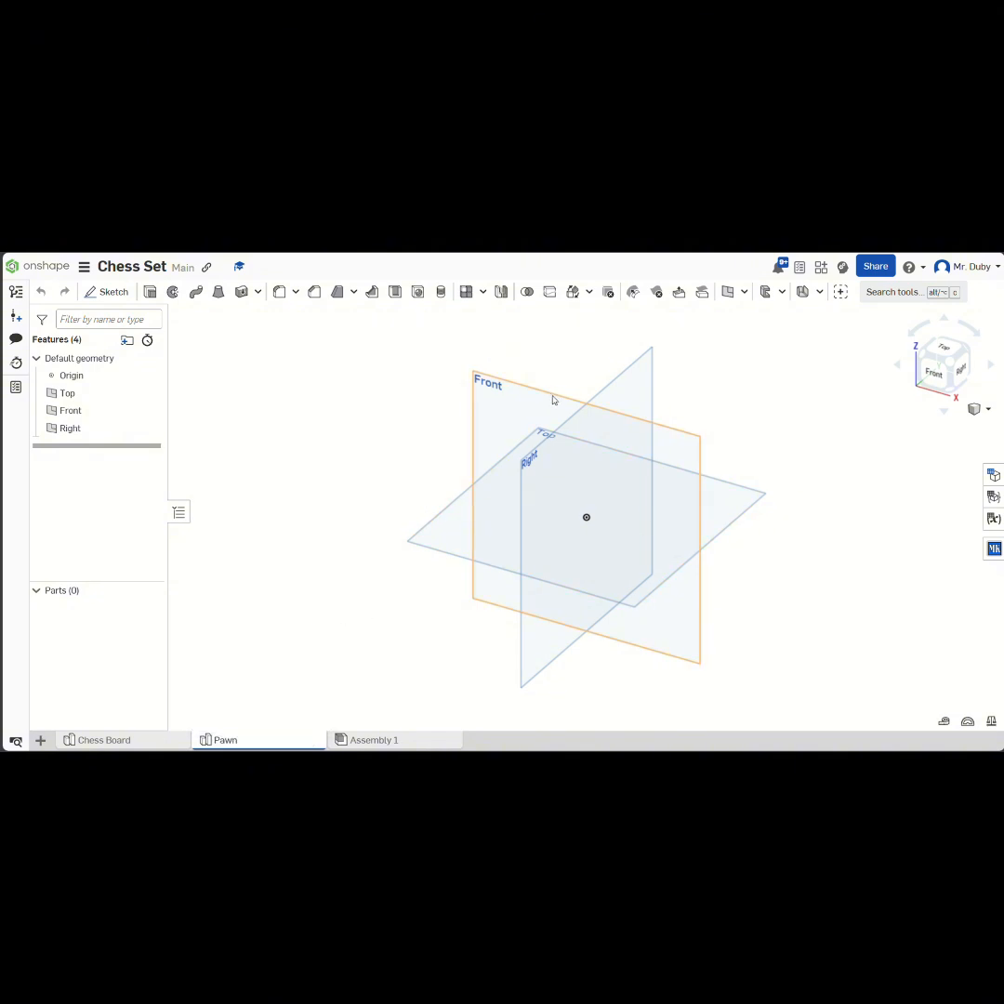
# Step: Start a sketch on the Front plane and draw a vertical line about 2.43 in upward from the origin
pyautogui.click(930, 375)
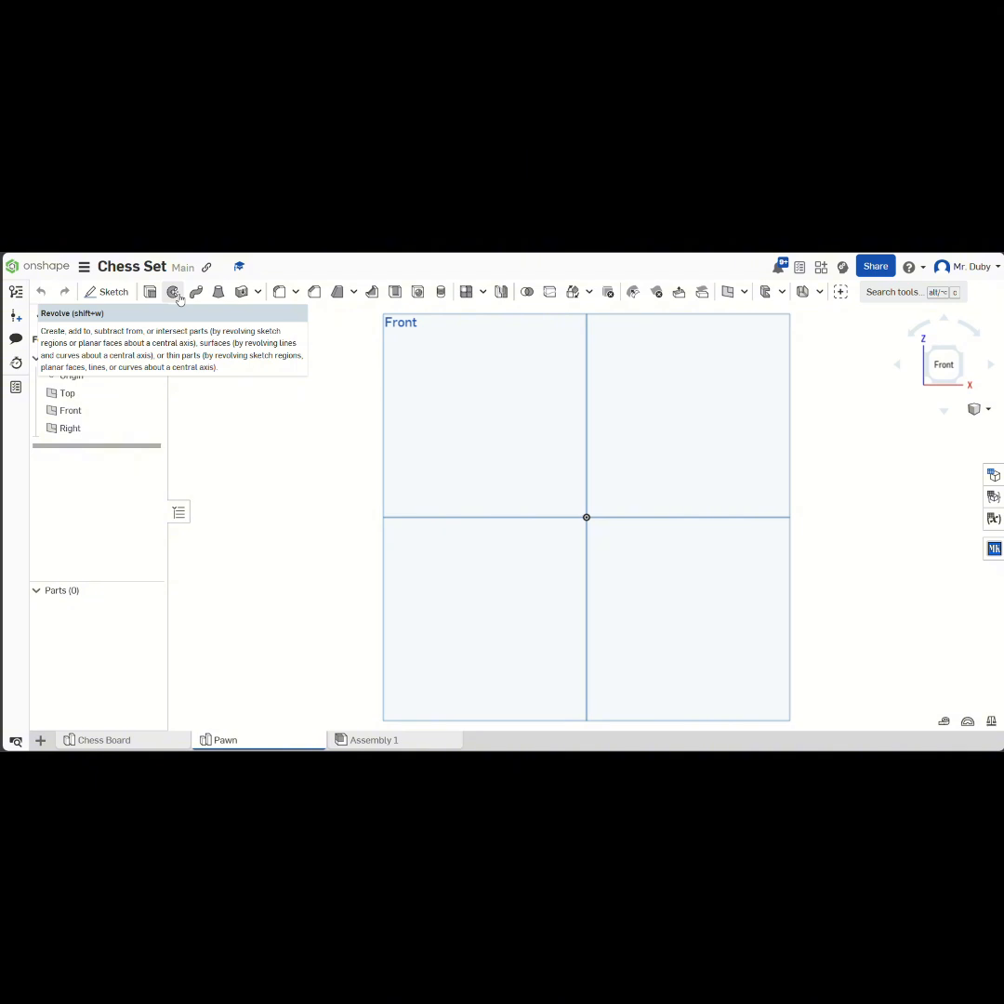
pyautogui.click(113, 292)
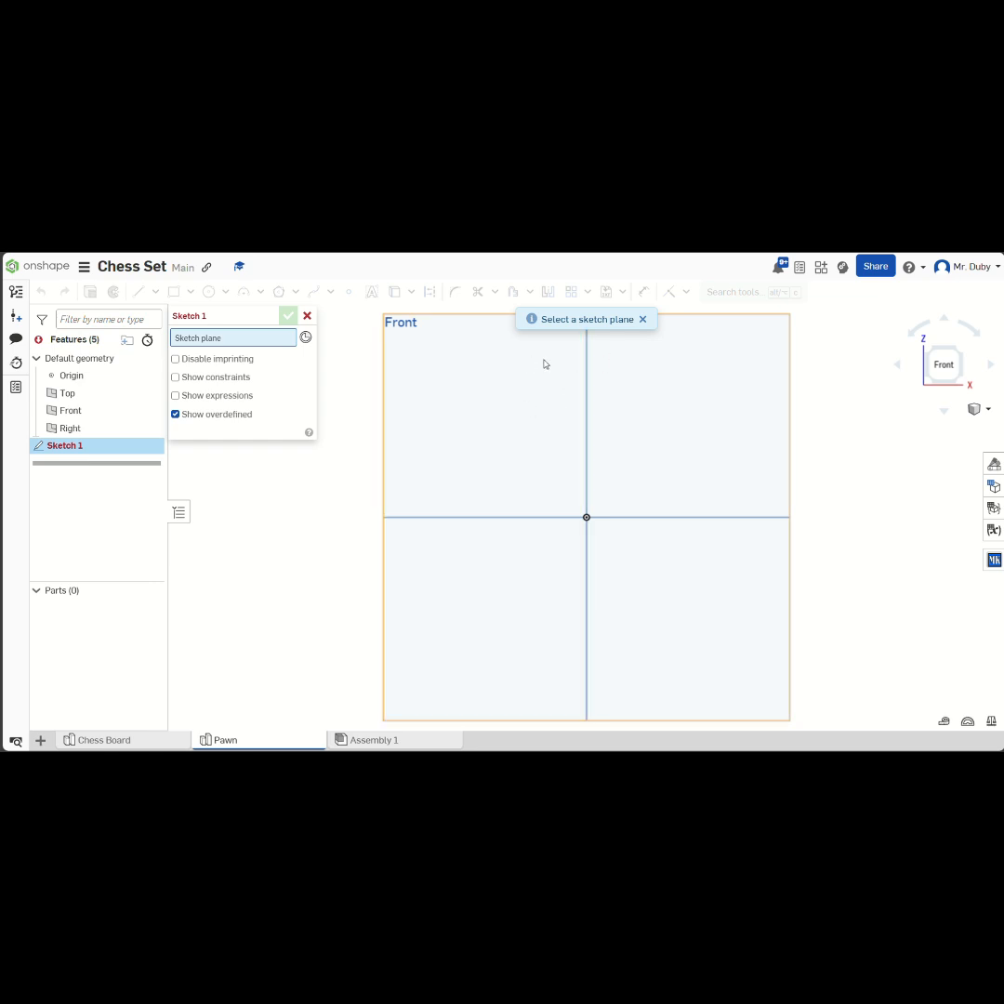
pyautogui.click(425, 395)
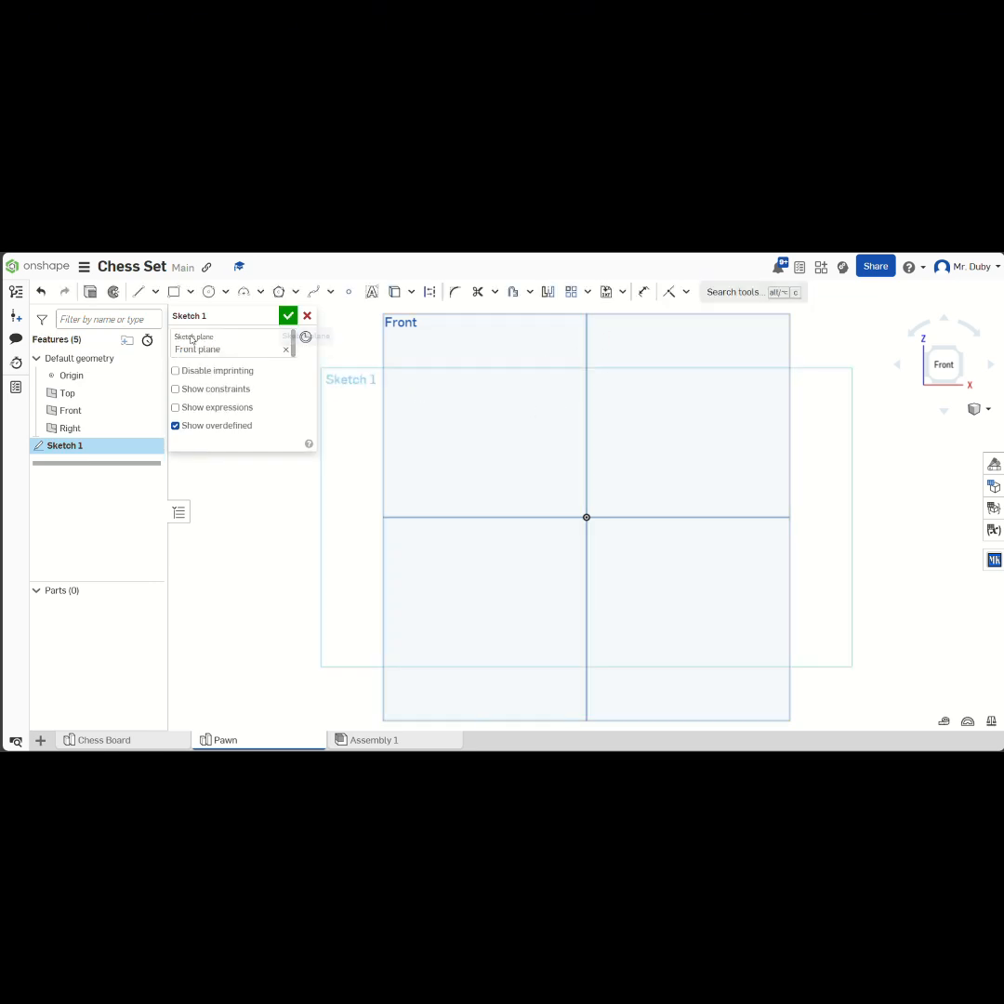
pyautogui.click(139, 293)
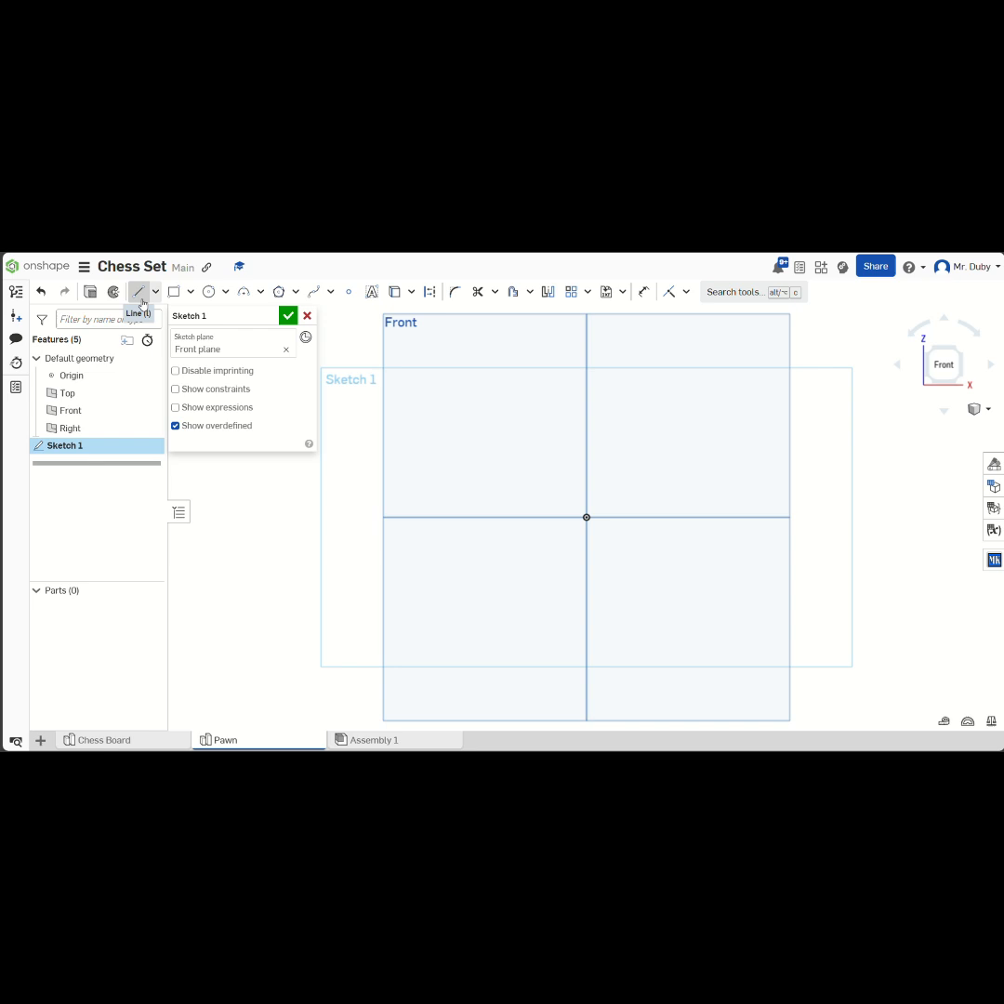
pyautogui.click(587, 518)
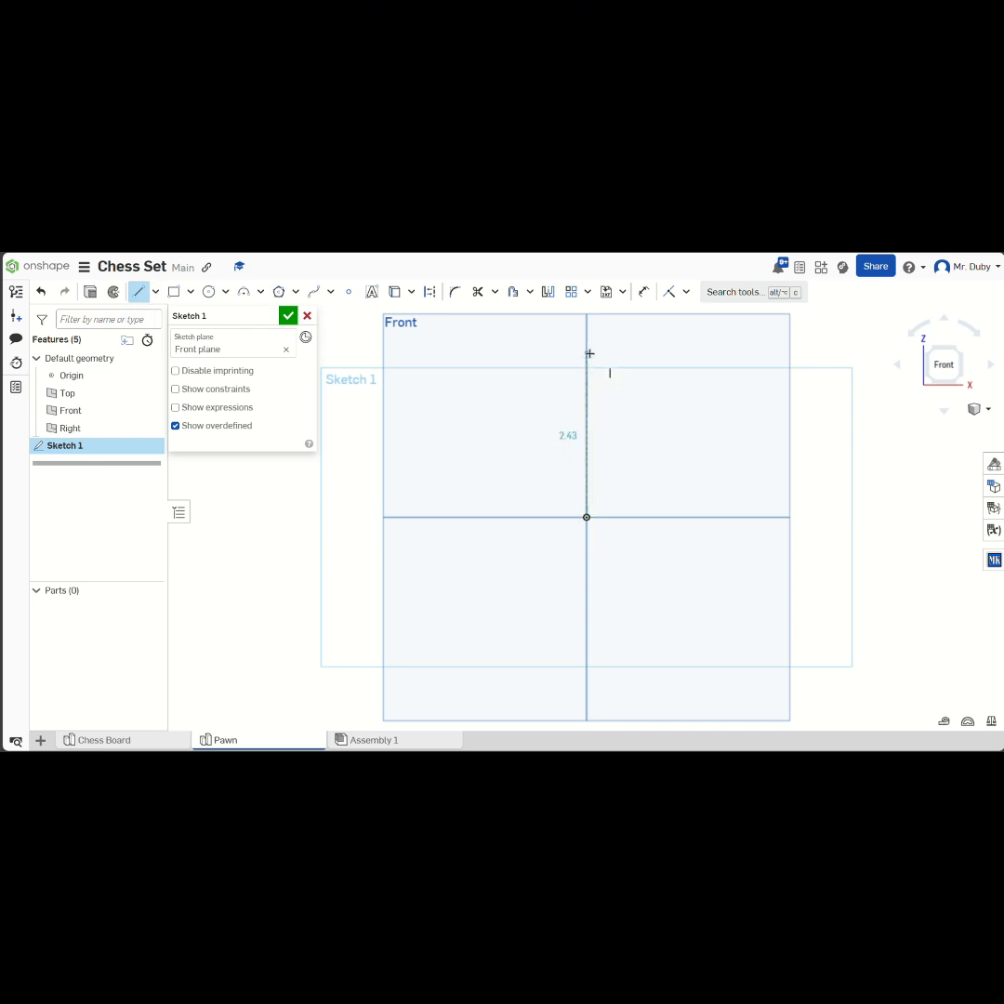
pyautogui.click(588, 353)
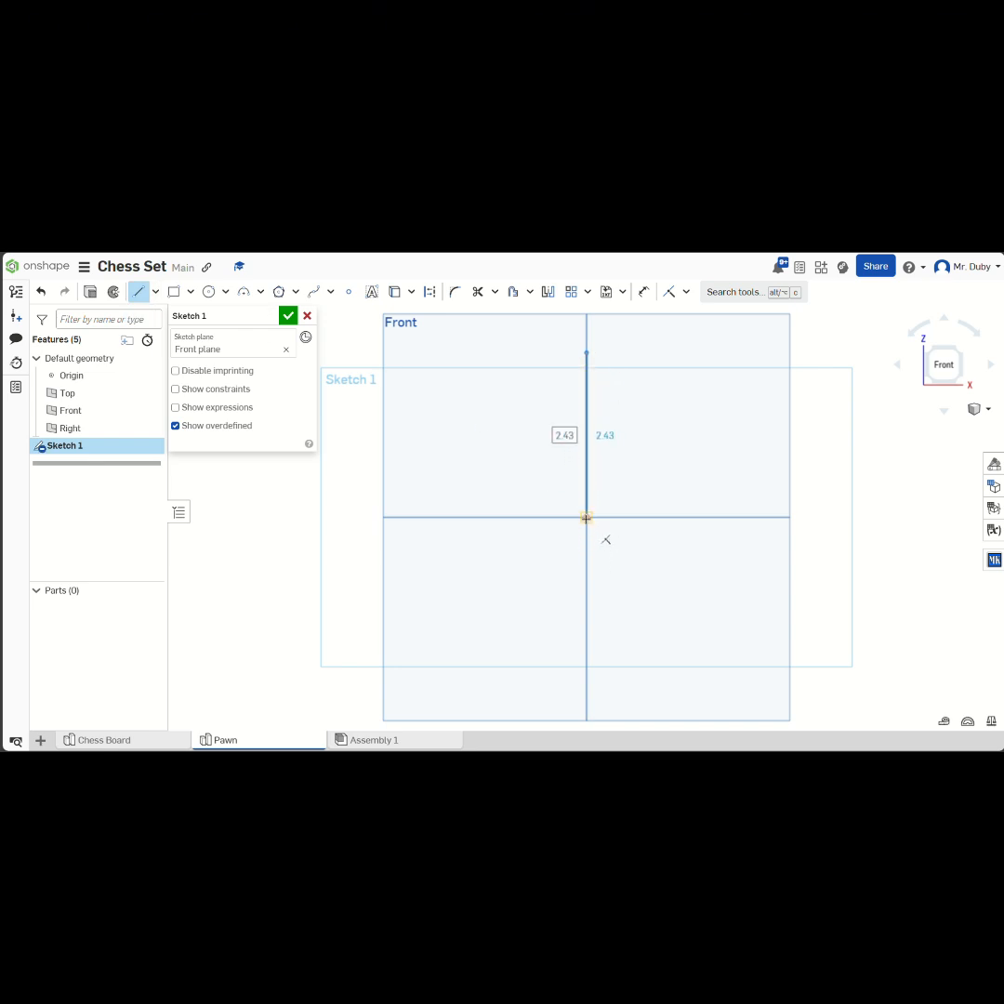
pyautogui.press('Escape')
# Step: Draw a horizontal base line from the origin along the positive X direction, about half as long as the vertical line
pyautogui.click(139, 295)
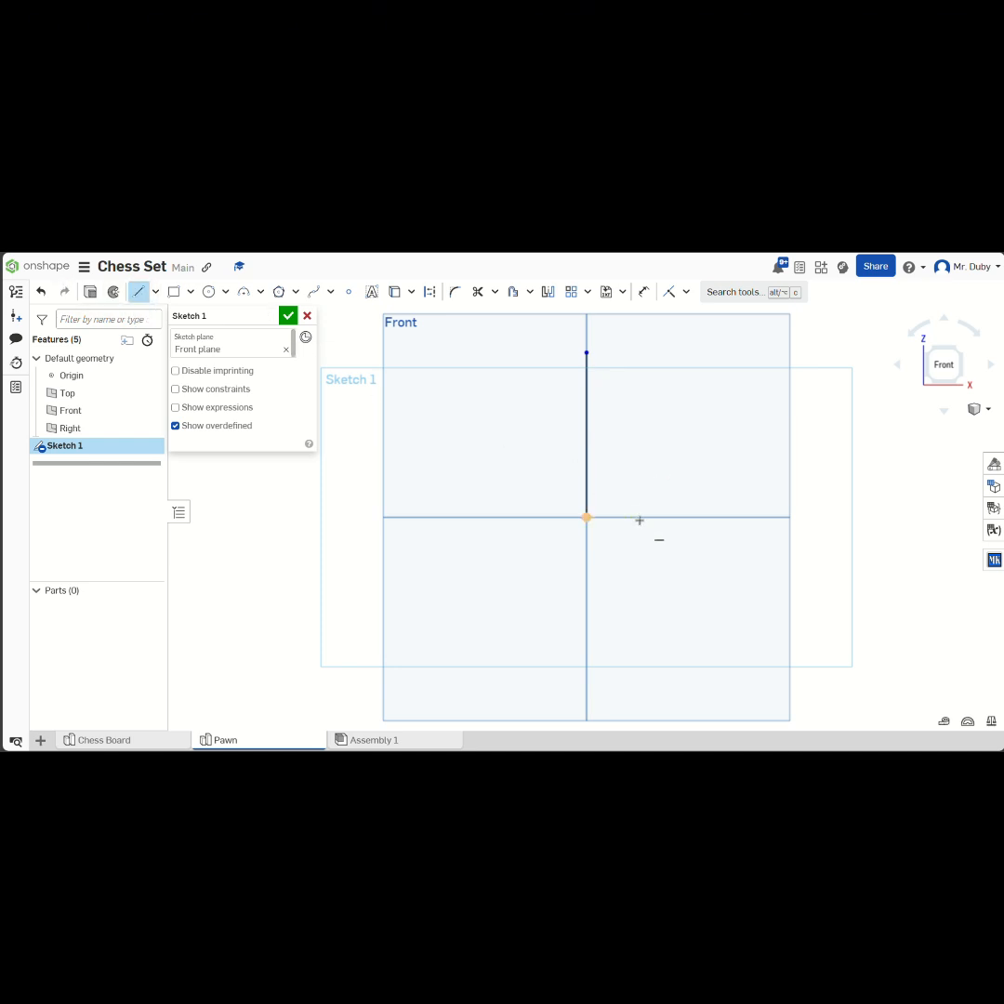
pyautogui.click(585, 518)
pyautogui.click(672, 517)
pyautogui.press('Escape')
# Step: Draw a tangent arc of about 0.32 in radius curving outward and up from the base line's outer end
pyautogui.click(261, 292)
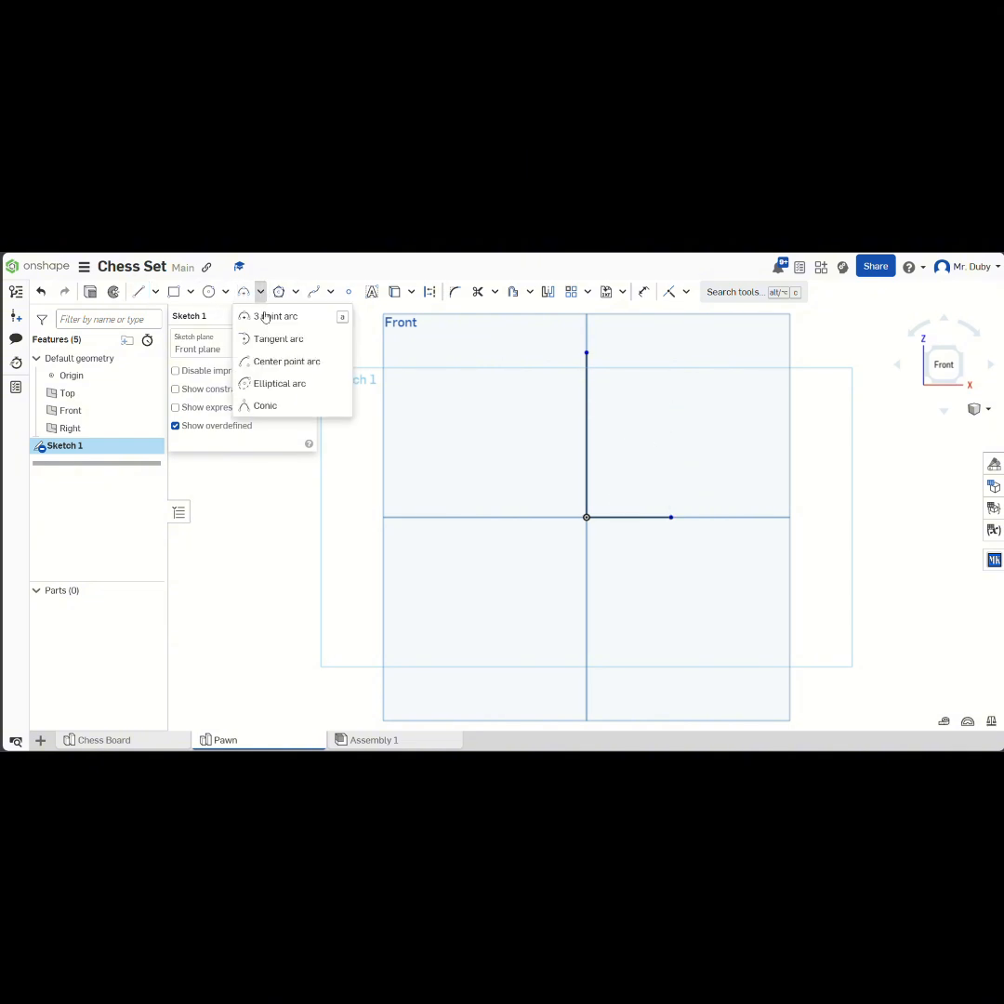
pyautogui.click(276, 340)
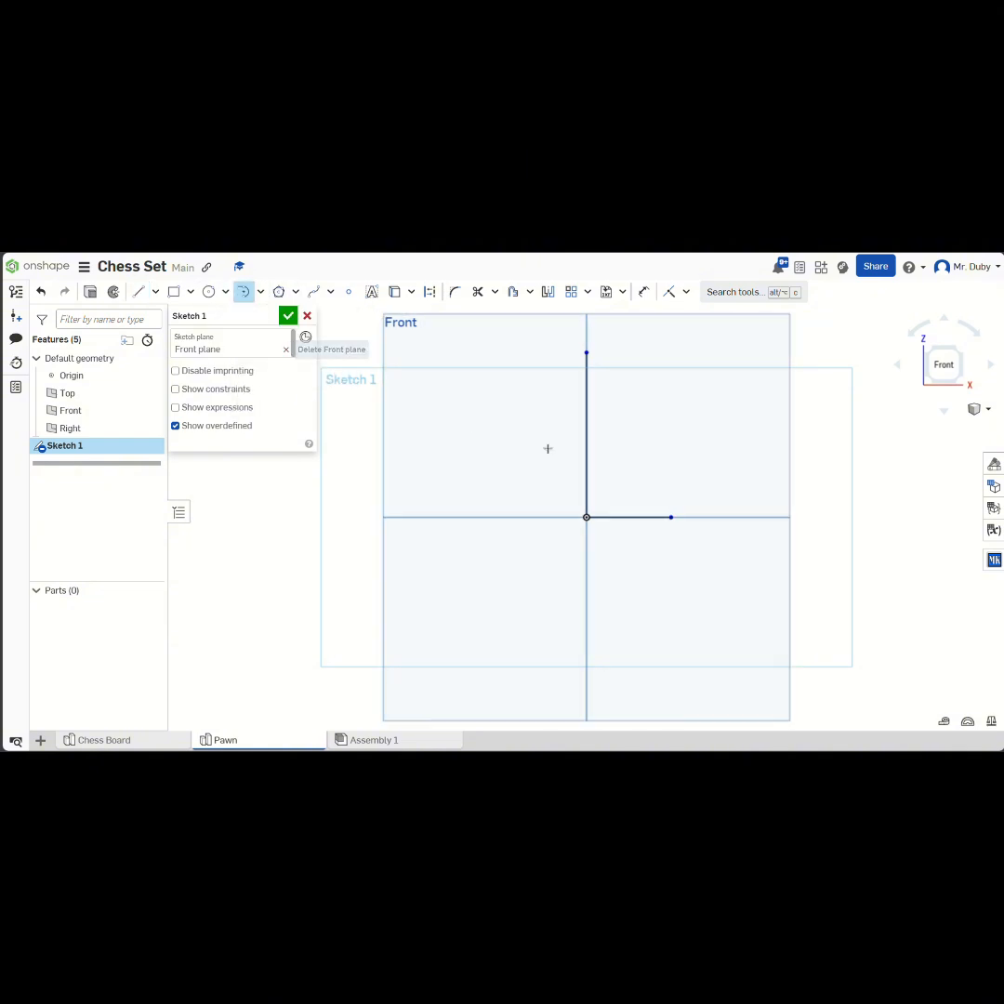
pyautogui.click(672, 517)
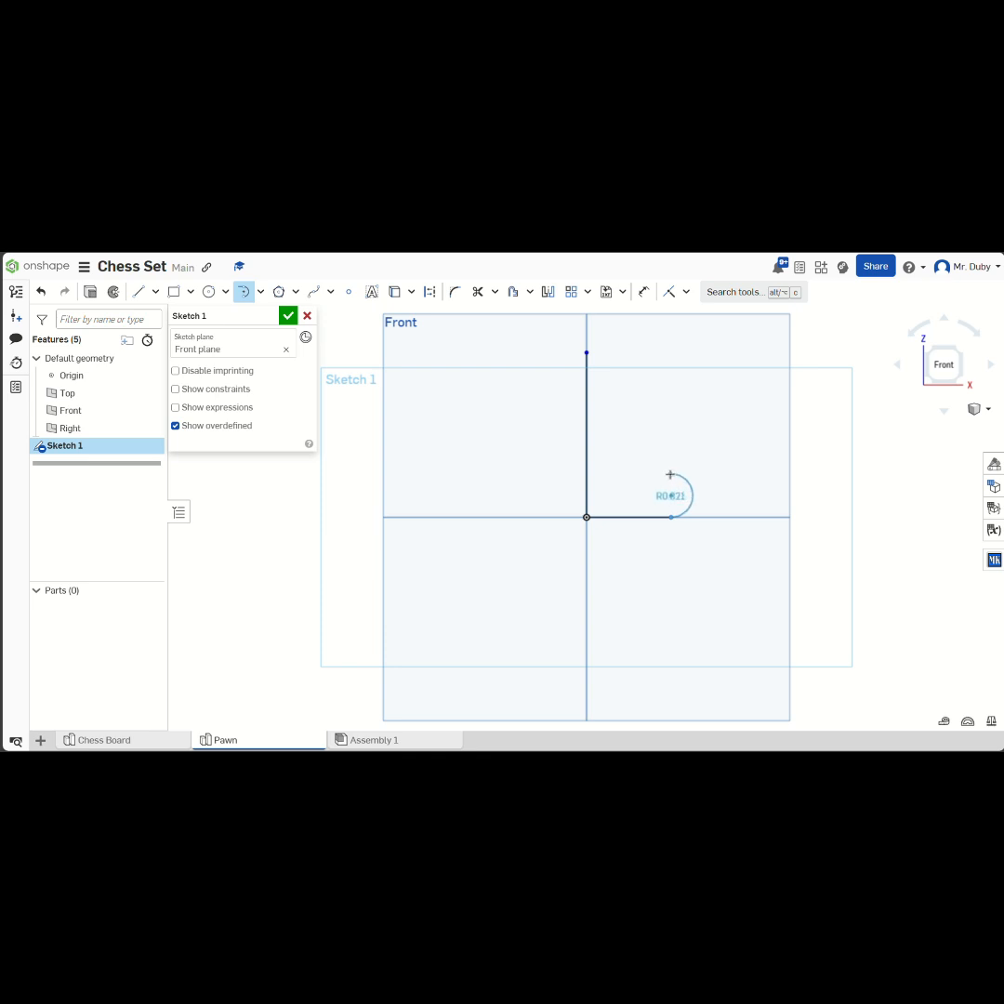
pyautogui.click(670, 475)
# Step: Draw the head as a center point arc of about 0.6 in radius around the vertical line's upper end, extending the axis line to meet it
pyautogui.click(261, 292)
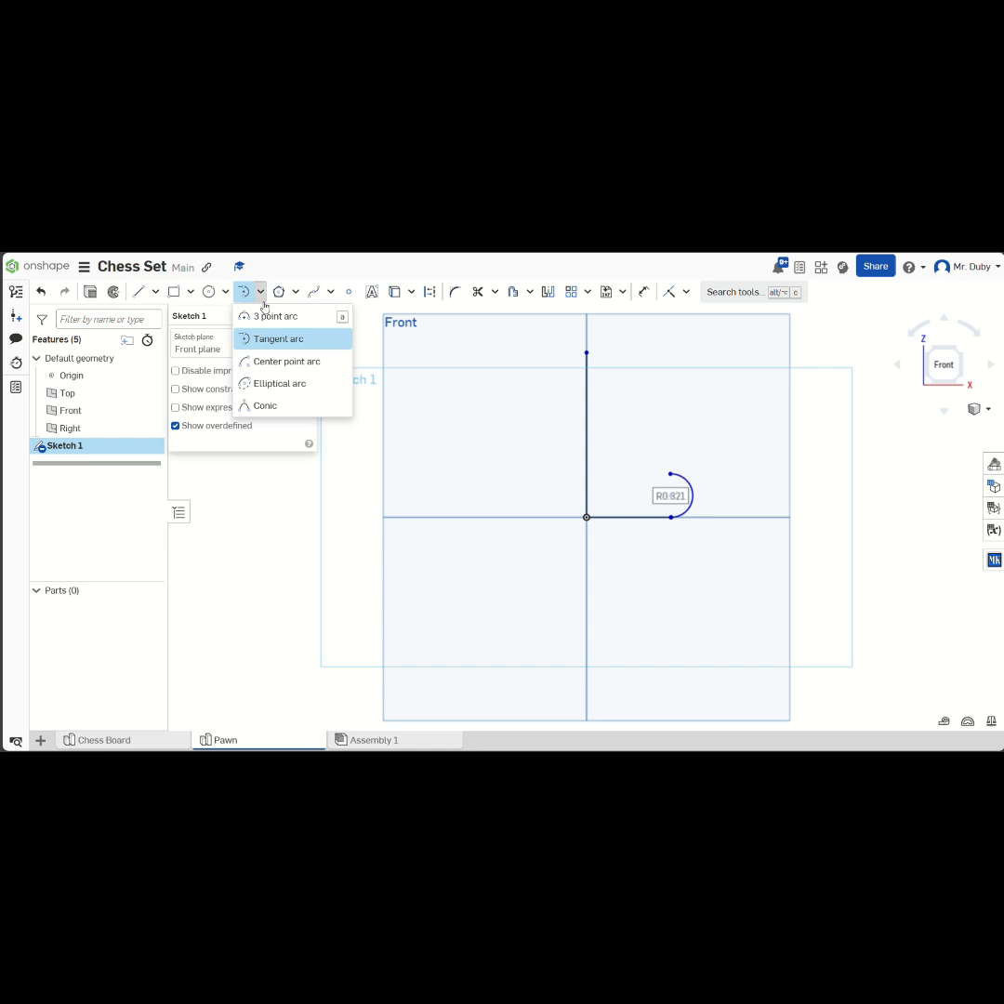
pyautogui.click(283, 361)
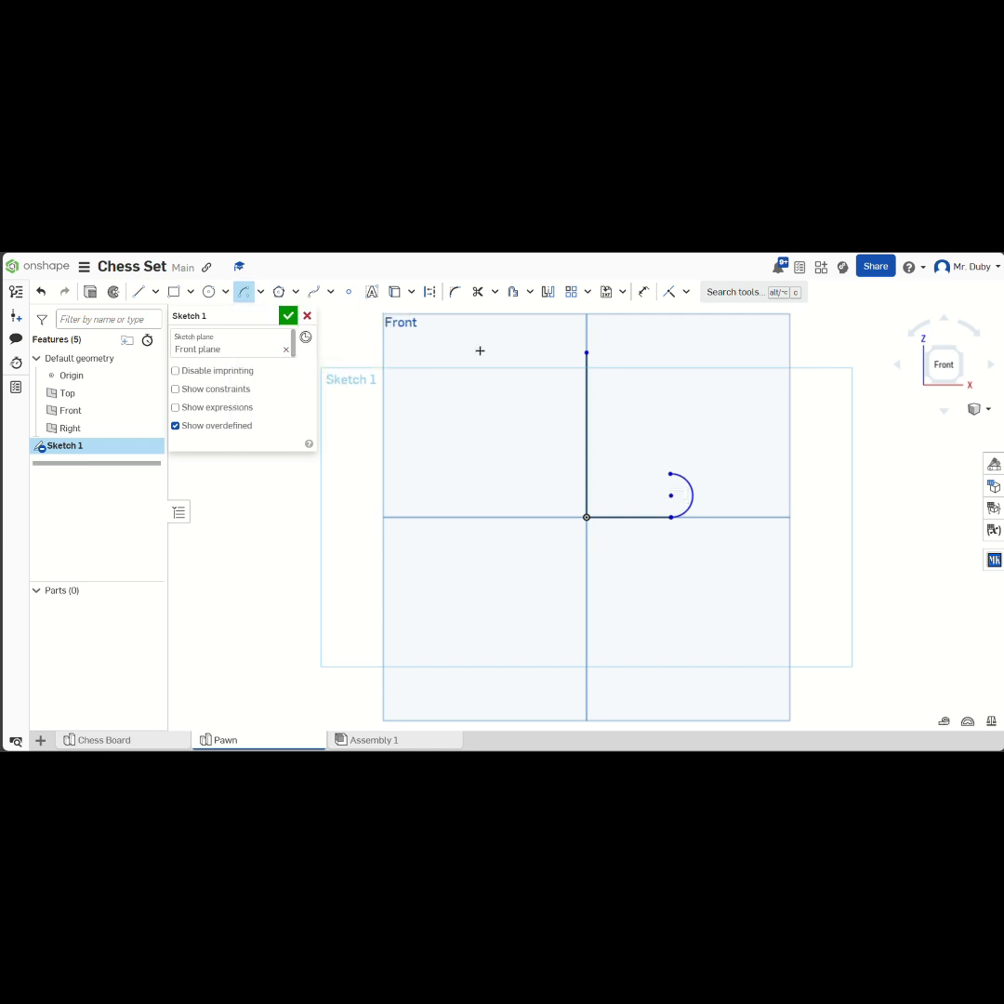
pyautogui.click(587, 353)
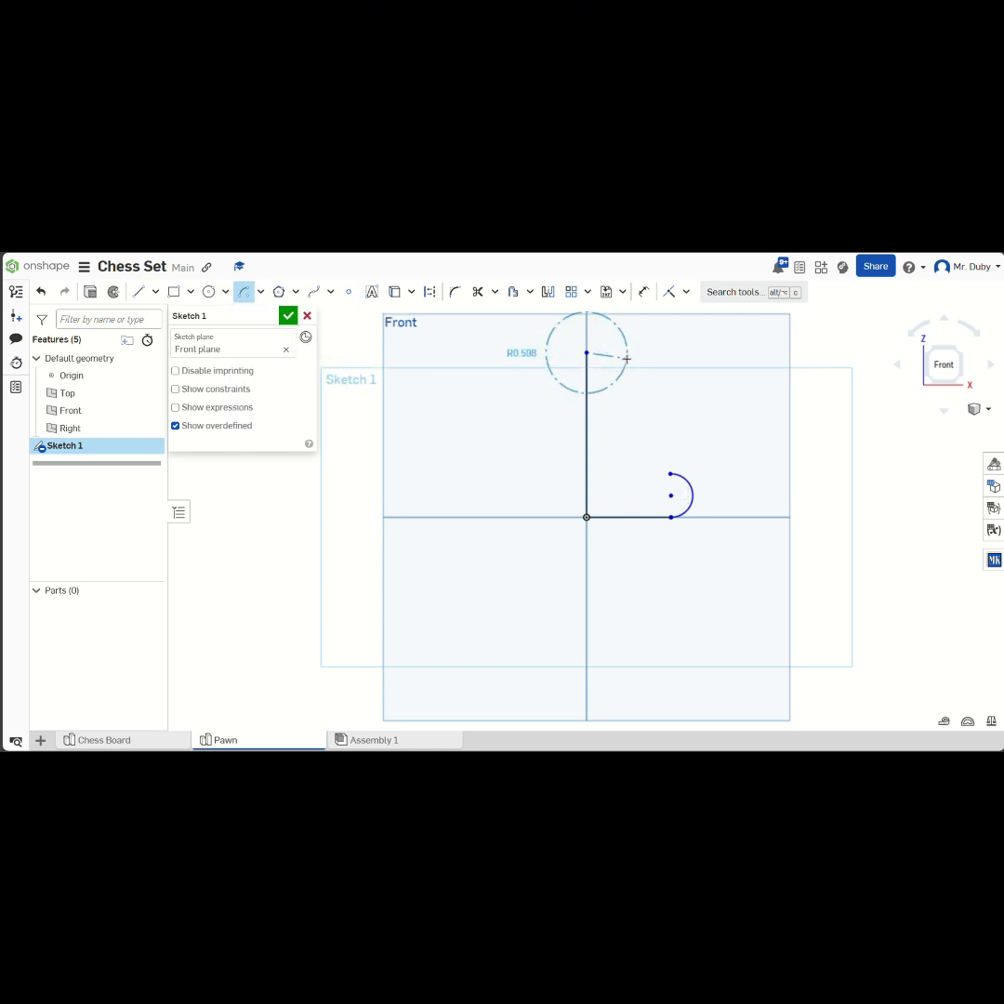
pyautogui.click(628, 358)
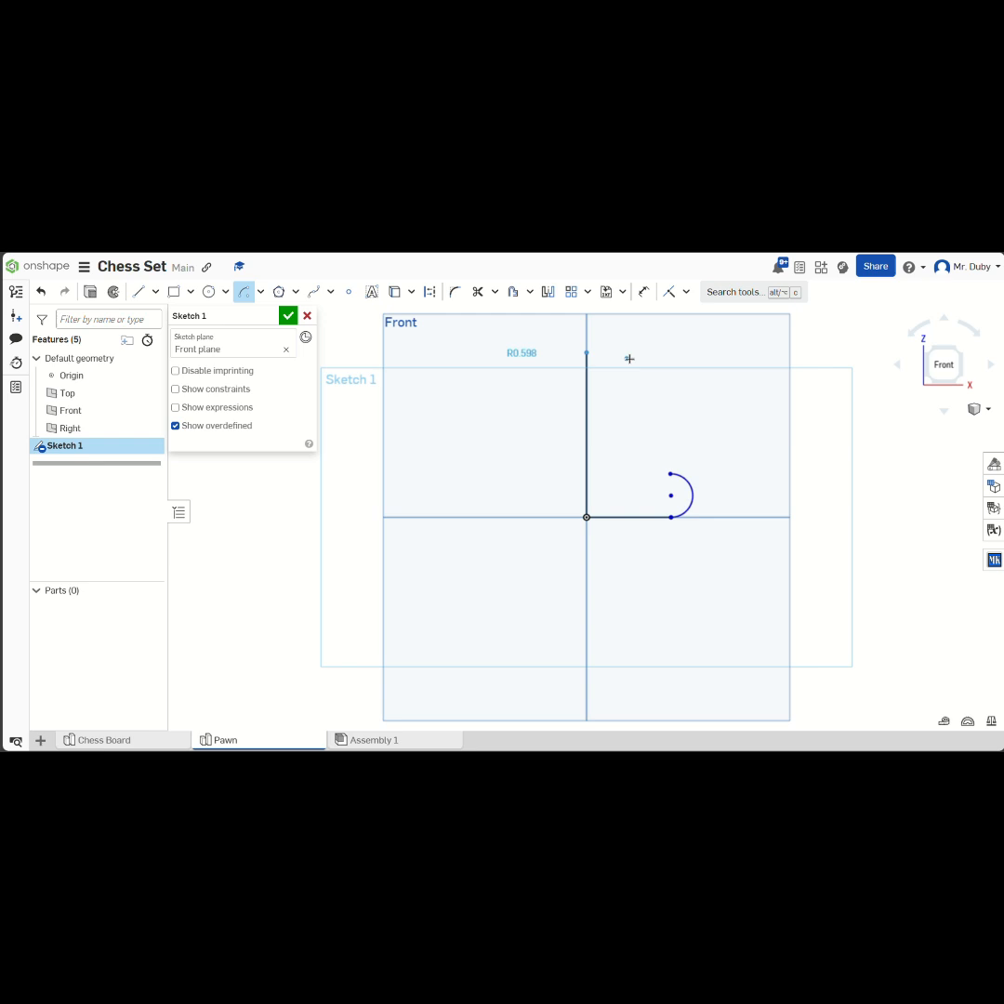
pyautogui.click(589, 326)
pyautogui.press('l')
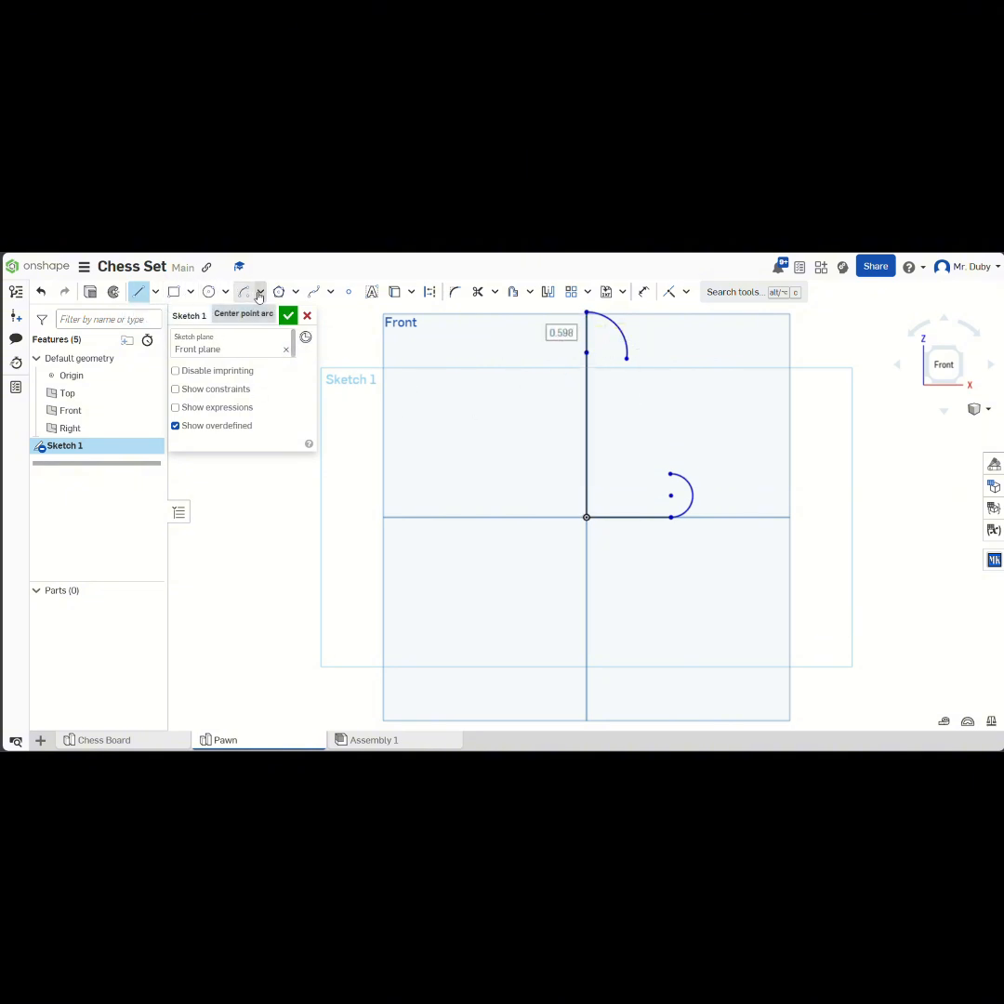
# Step: Draw a concave tangent arc from the base arc's upper end up toward the pawn's neck
pyautogui.click(260, 291)
pyautogui.click(270, 338)
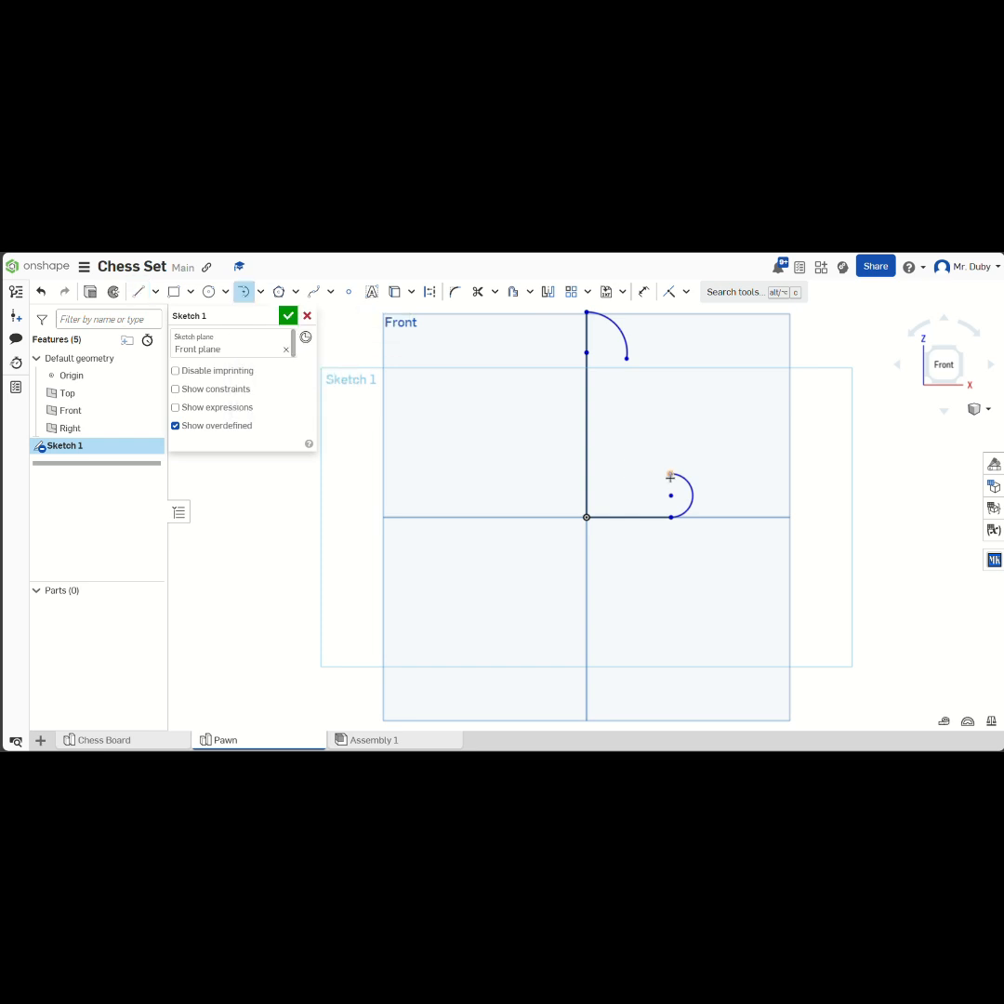
pyautogui.click(670, 476)
pyautogui.click(627, 419)
# Step: Draw a horizontal collar line about 0.36 in outward from the head arc's lower end, ending in a downward tangent arc of about 0.17 in radius
pyautogui.press('l')
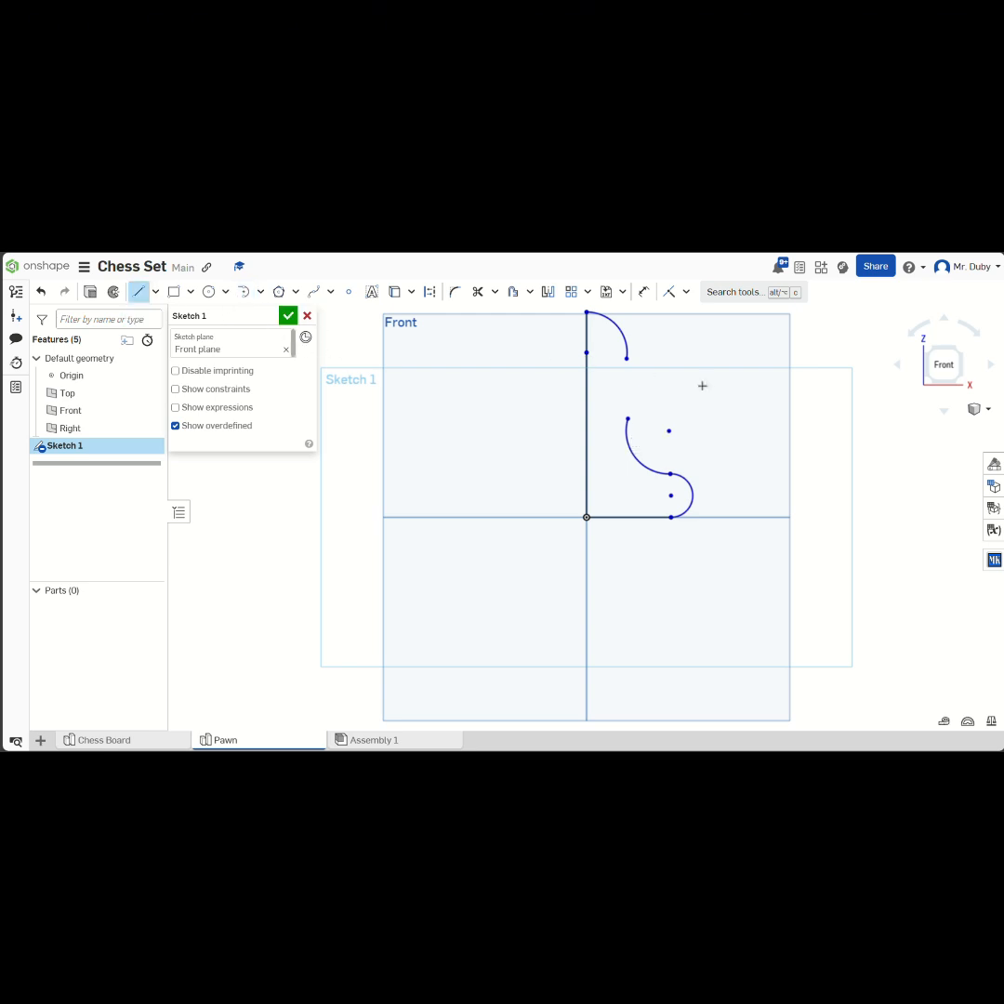
pyautogui.click(628, 358)
pyautogui.click(651, 360)
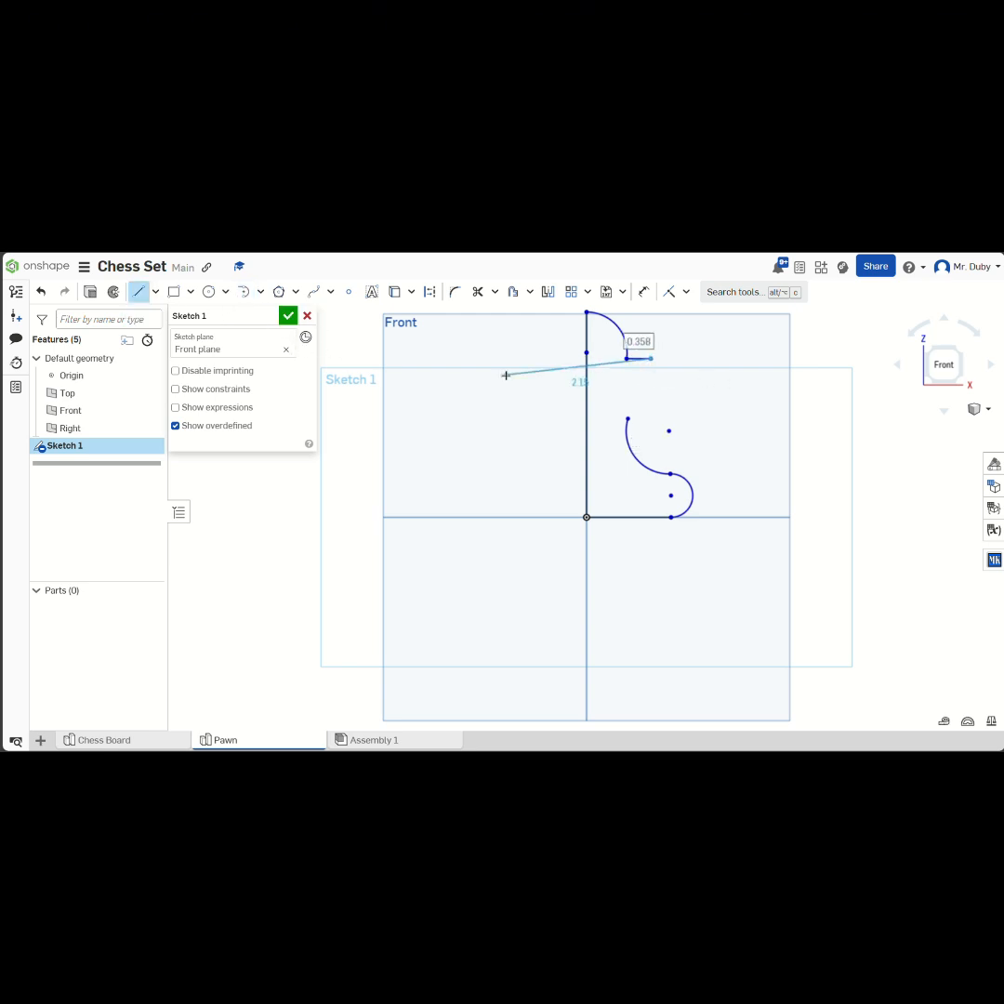
pyautogui.click(261, 292)
pyautogui.click(262, 338)
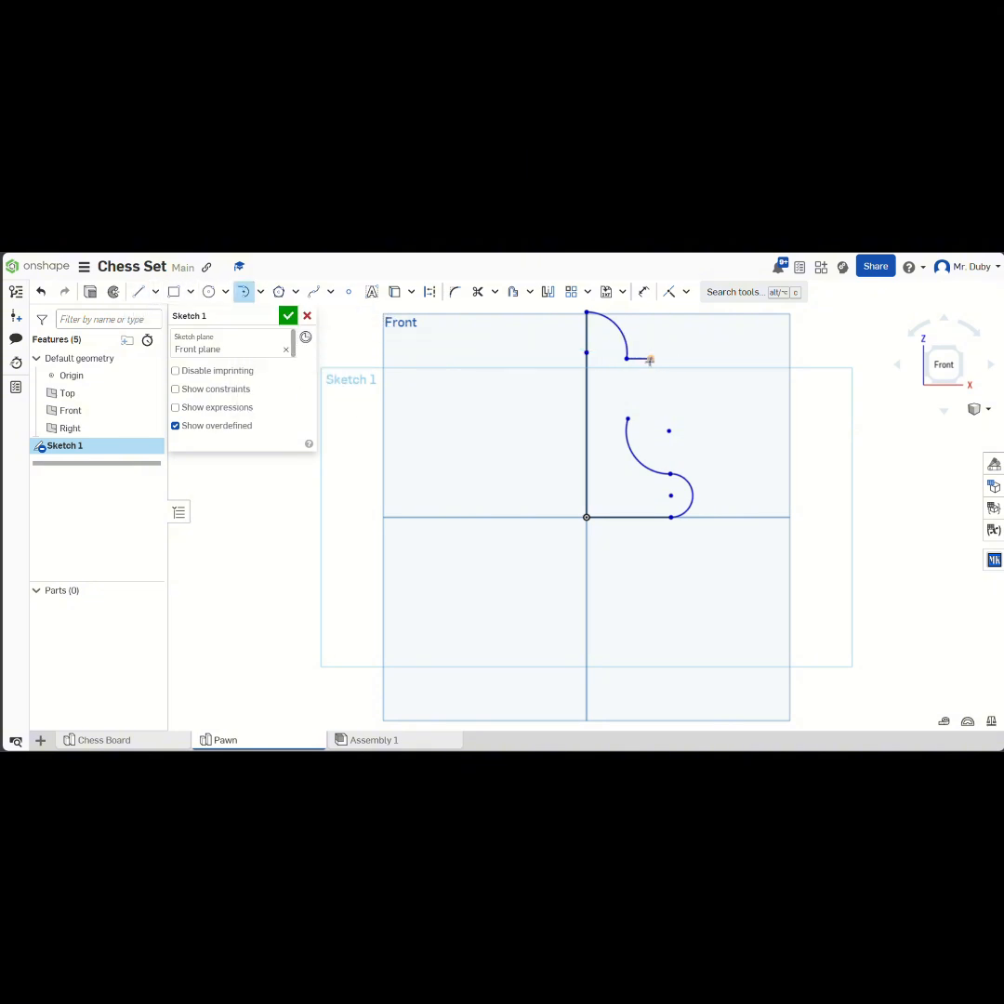
pyautogui.click(651, 360)
pyautogui.click(653, 381)
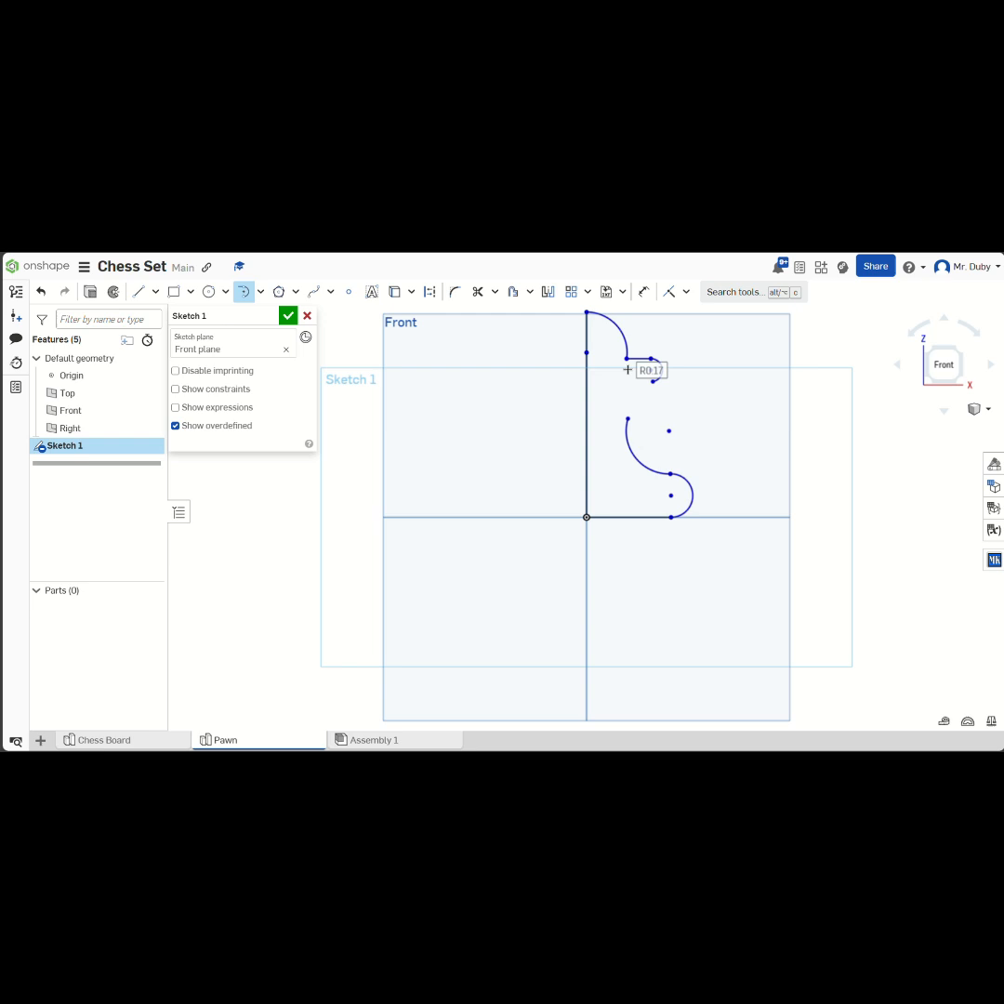
# Step: Draw a horizontal line about 0.37 in from the collar arc's lower end back toward the neck
pyautogui.click(140, 293)
pyautogui.click(653, 381)
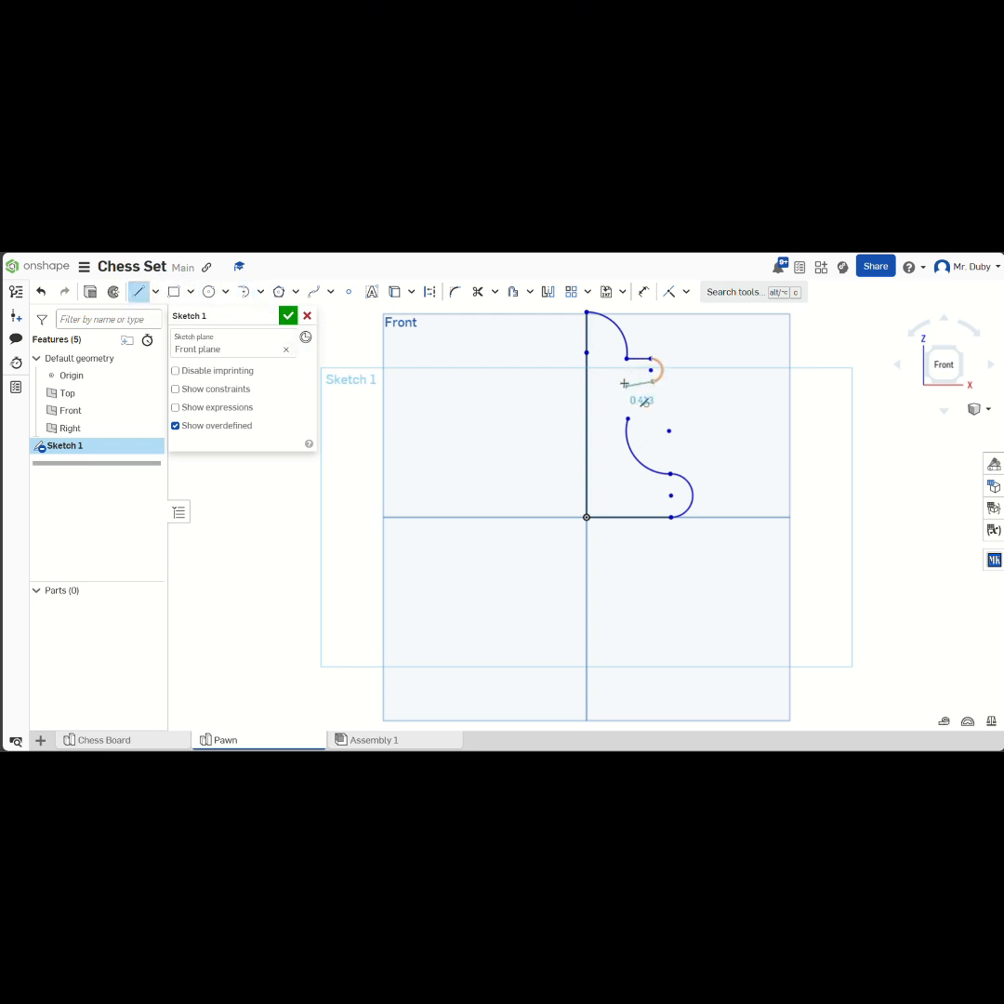
pyautogui.click(627, 381)
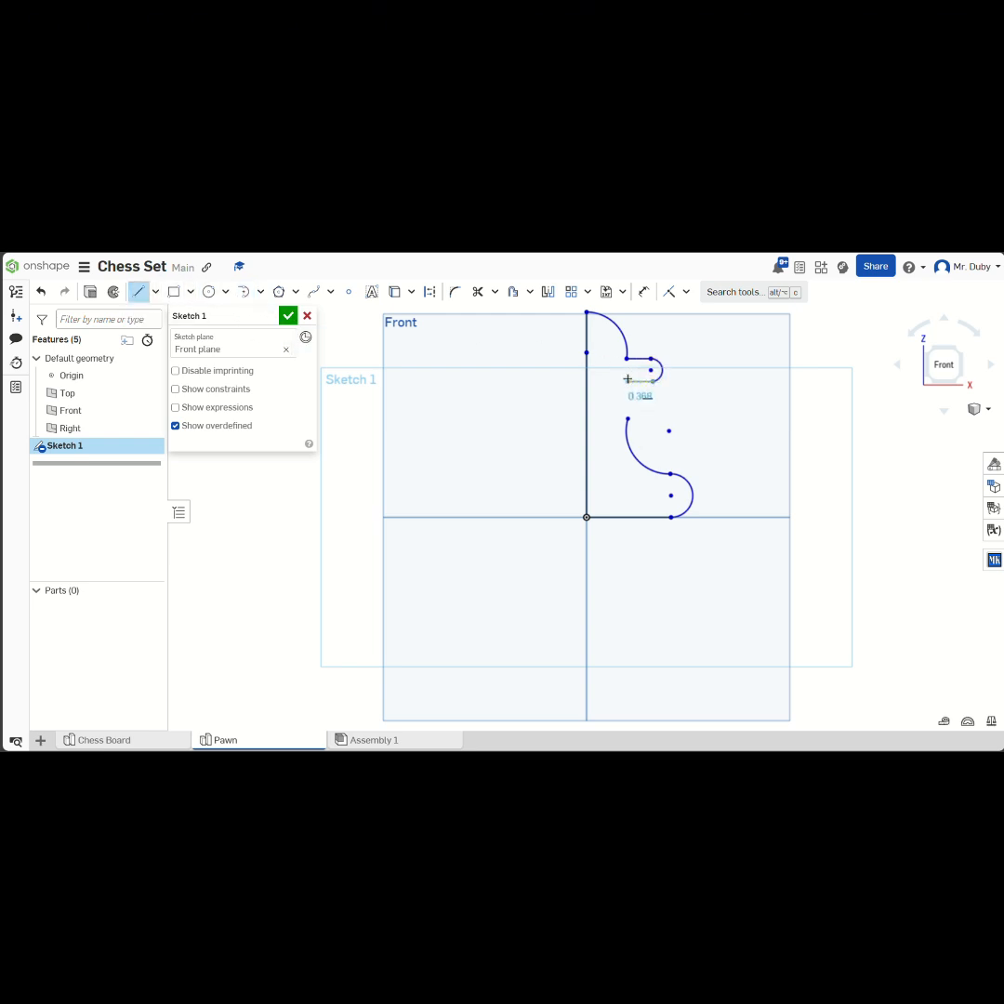
pyautogui.click(261, 295)
pyautogui.click(263, 336)
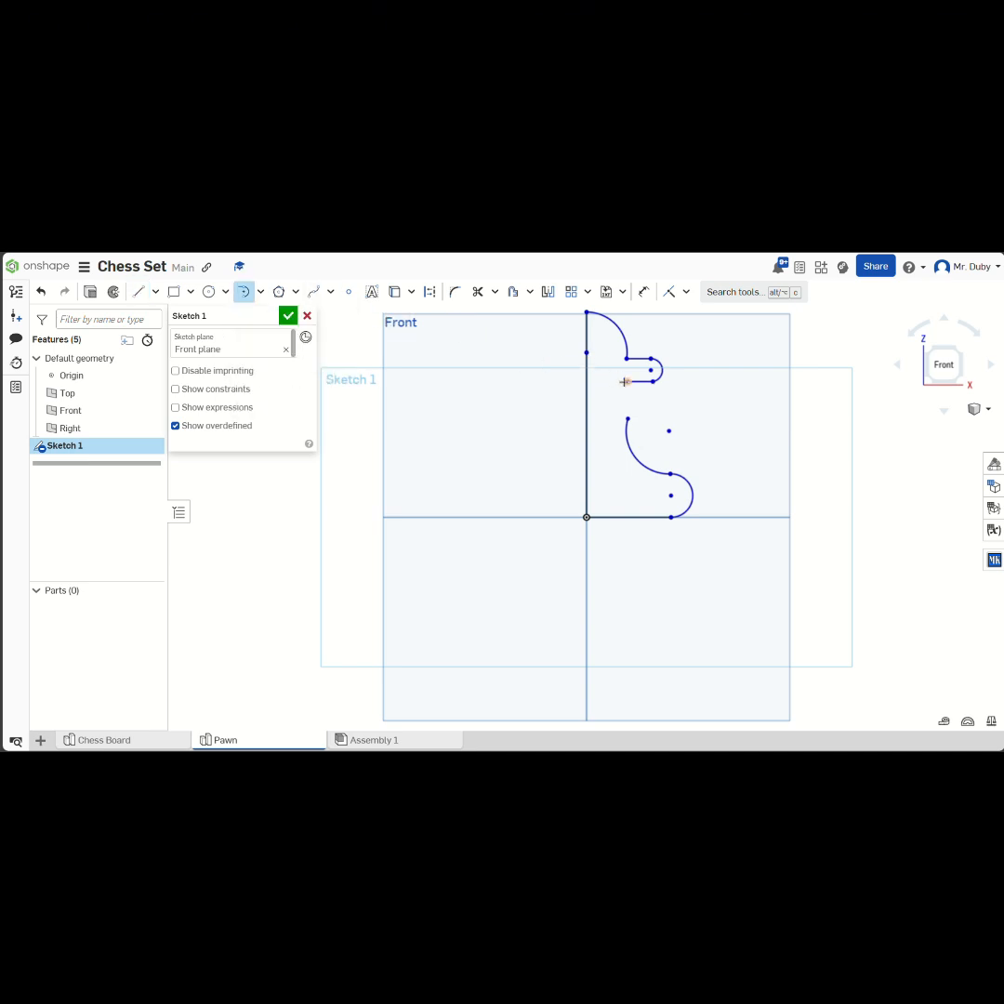
pyautogui.click(625, 381)
# Step: Close the profile with a neck line about 0.55 in long between the concave arc and the collar's lower line, and finish the sketch
pyautogui.click(139, 291)
pyautogui.click(629, 419)
pyautogui.click(628, 382)
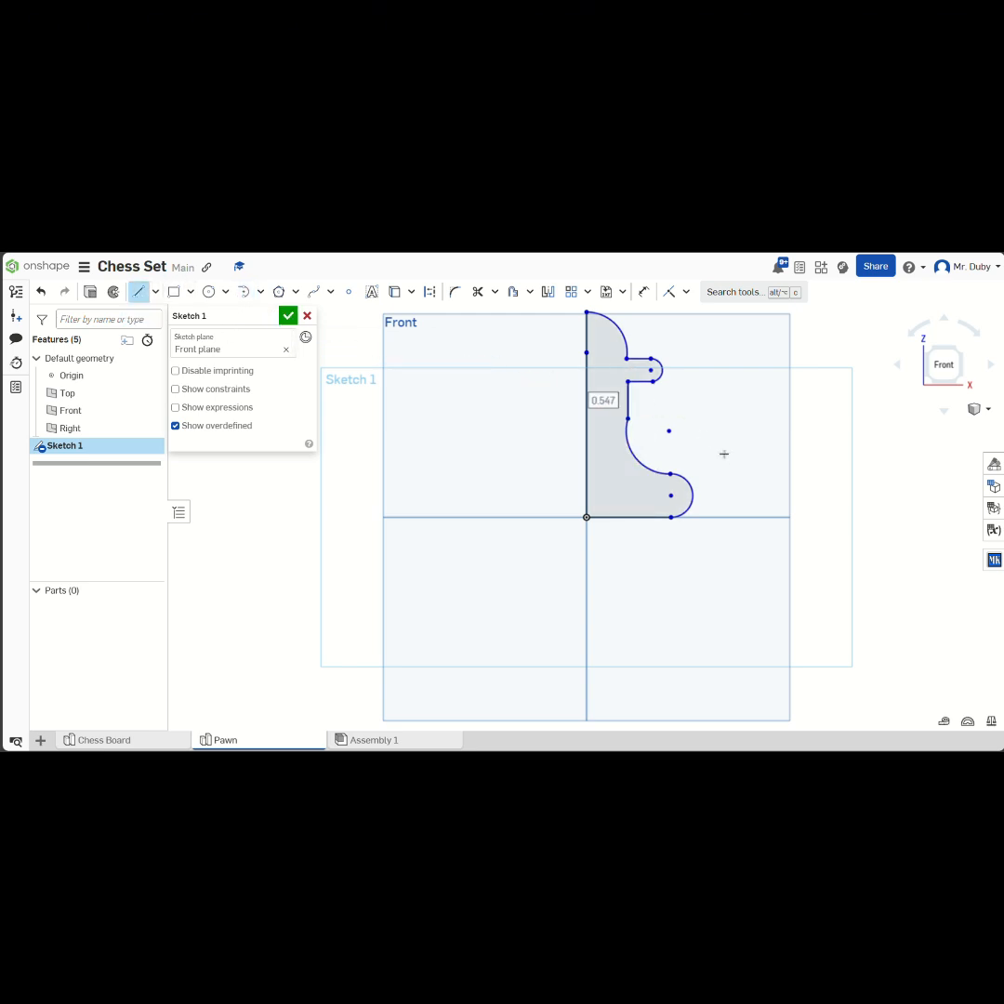
pyautogui.click(288, 315)
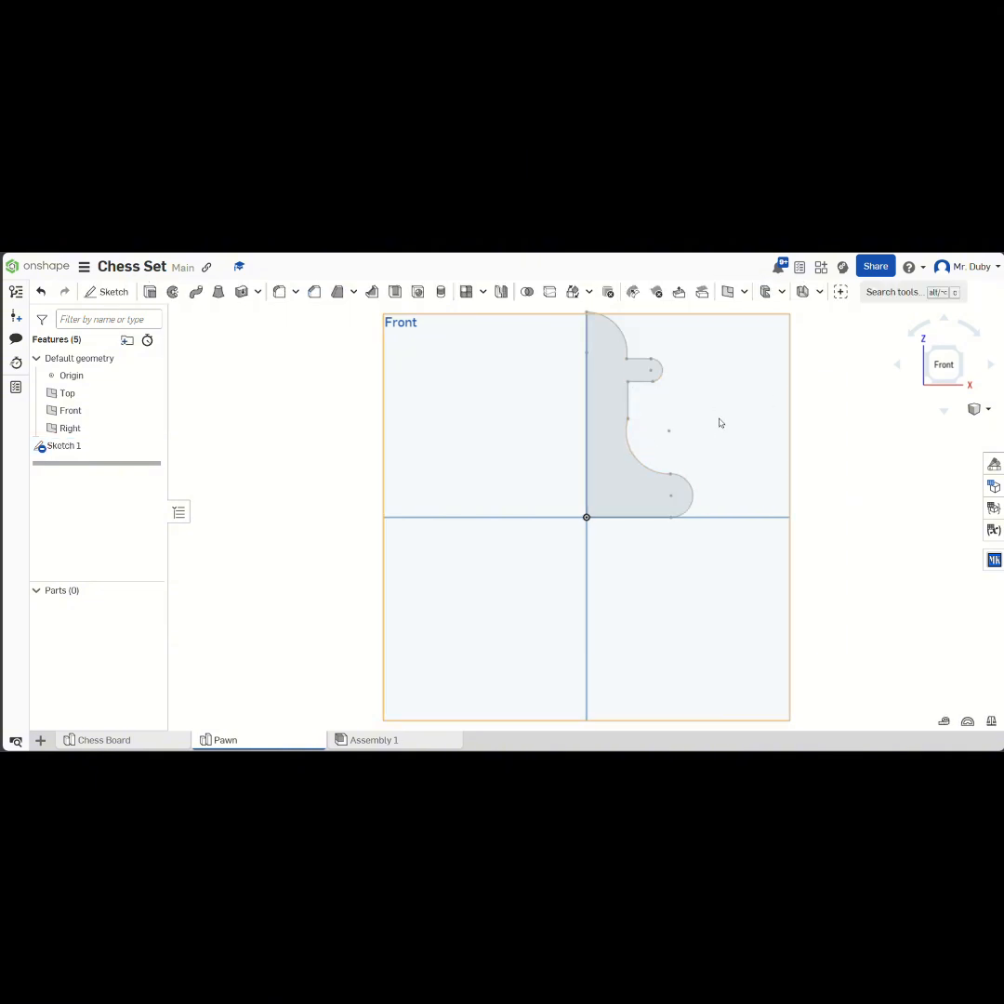
# Step: Revolve the profile region a full turn about its vertical center line as a new solid
pyautogui.click(625, 383)
pyautogui.click(257, 359)
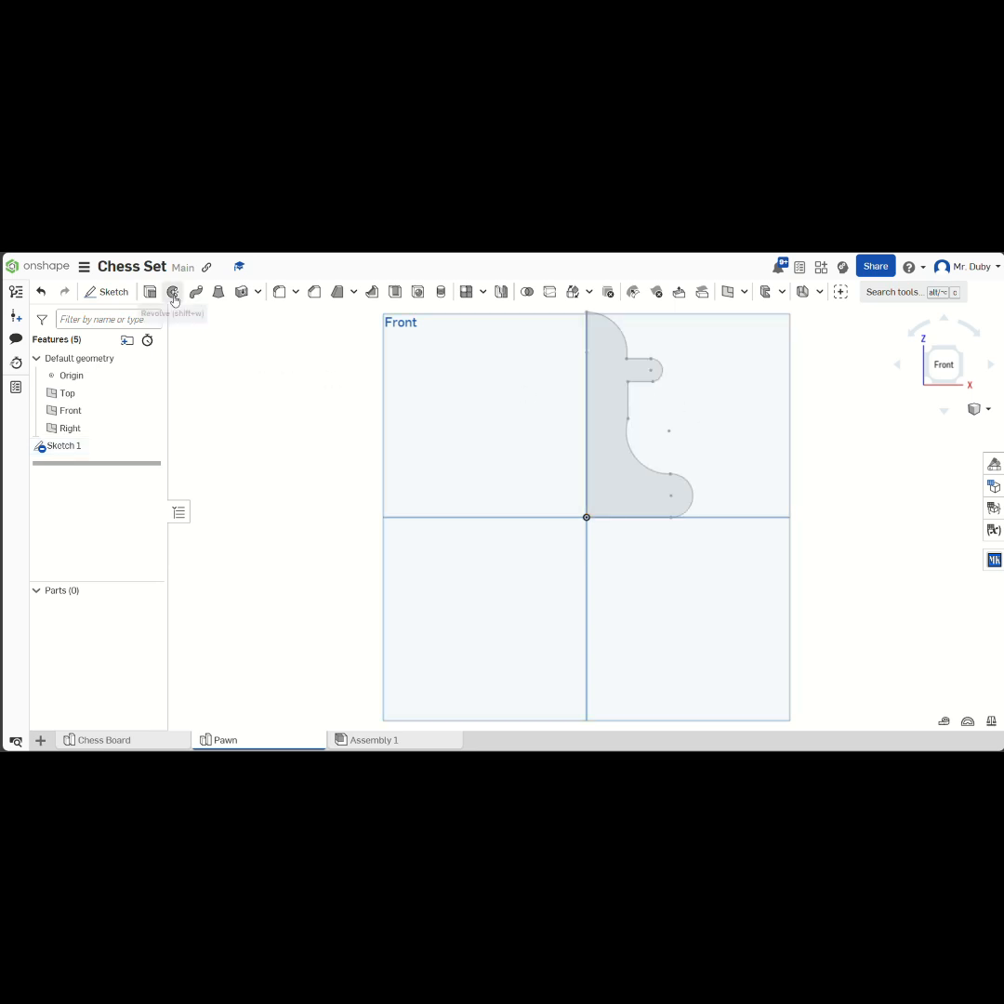
pyautogui.click(172, 293)
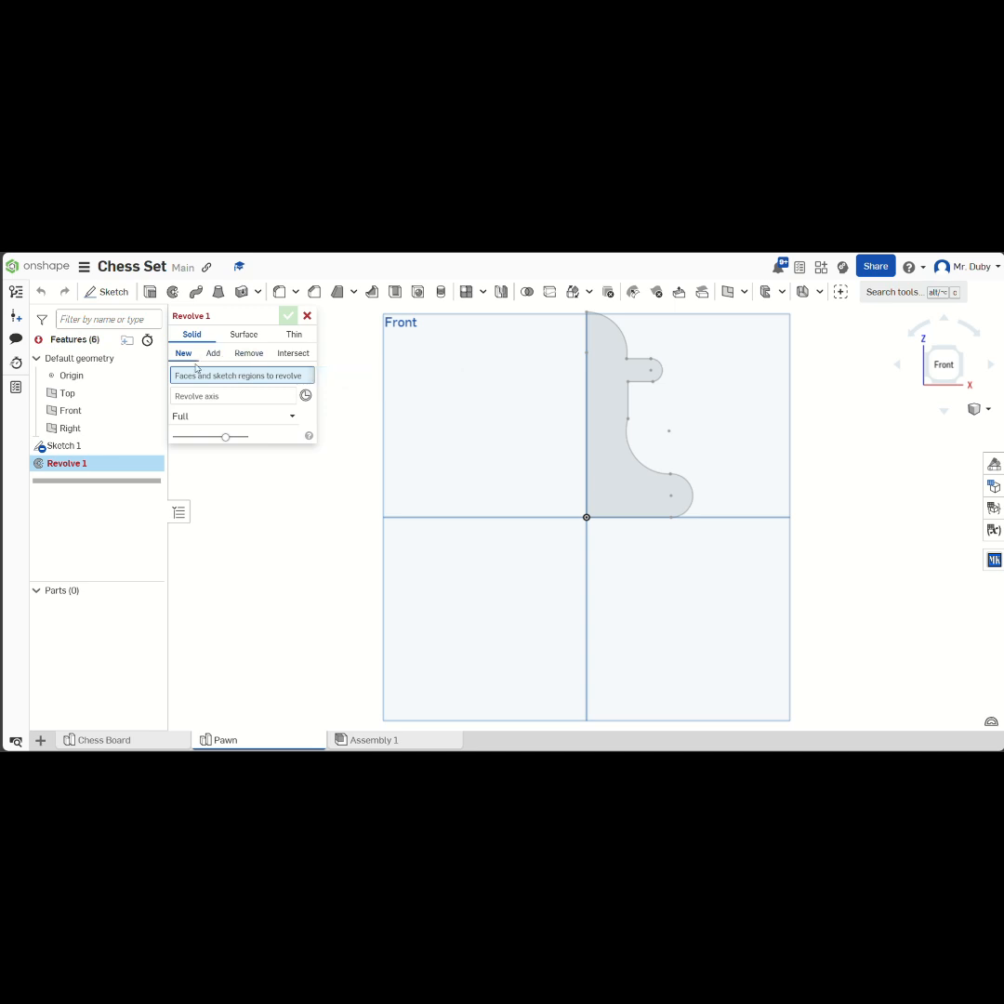
pyautogui.click(616, 410)
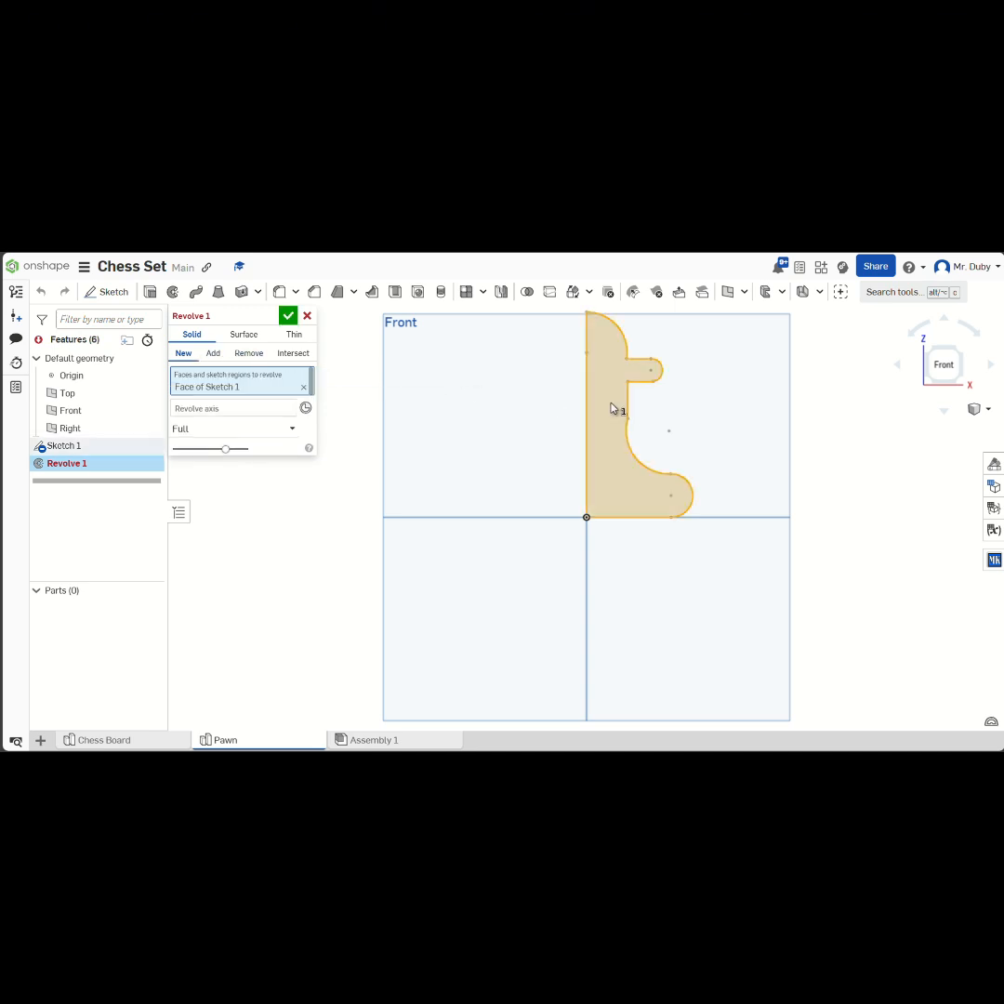
pyautogui.click(233, 408)
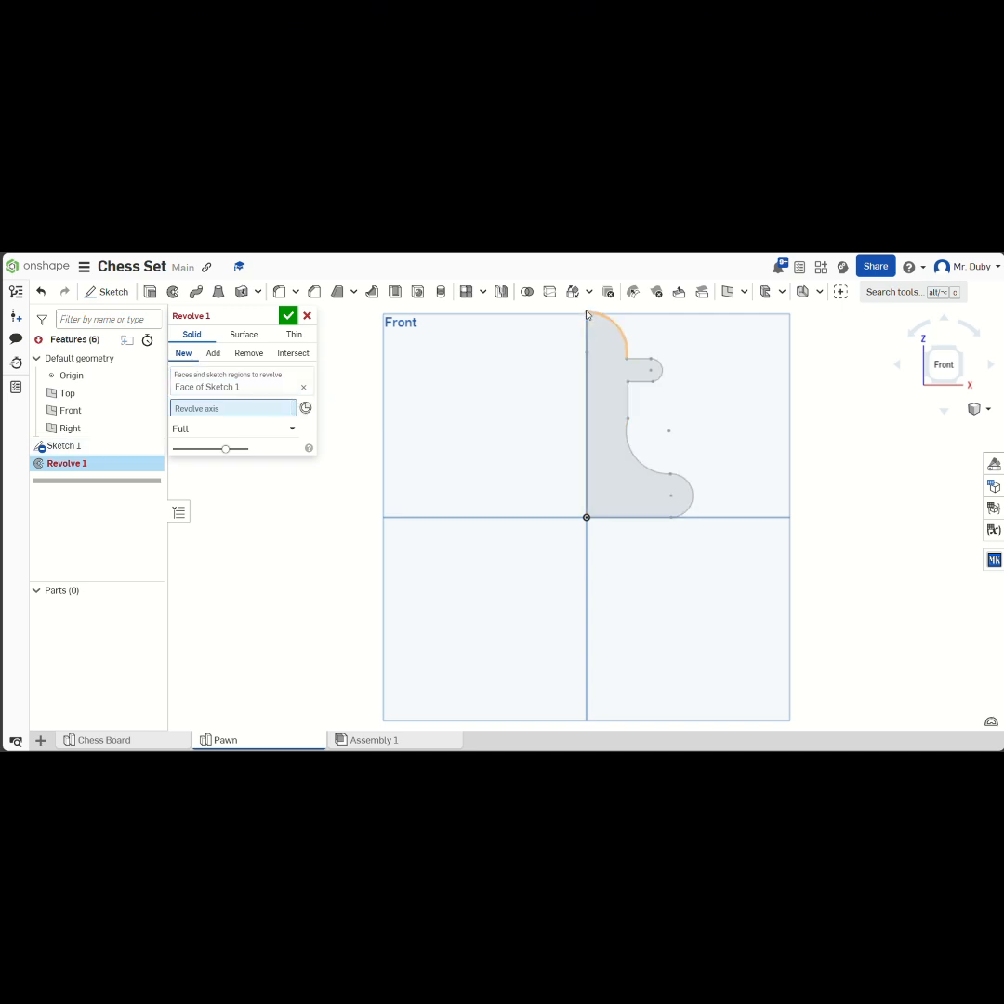
pyautogui.click(585, 417)
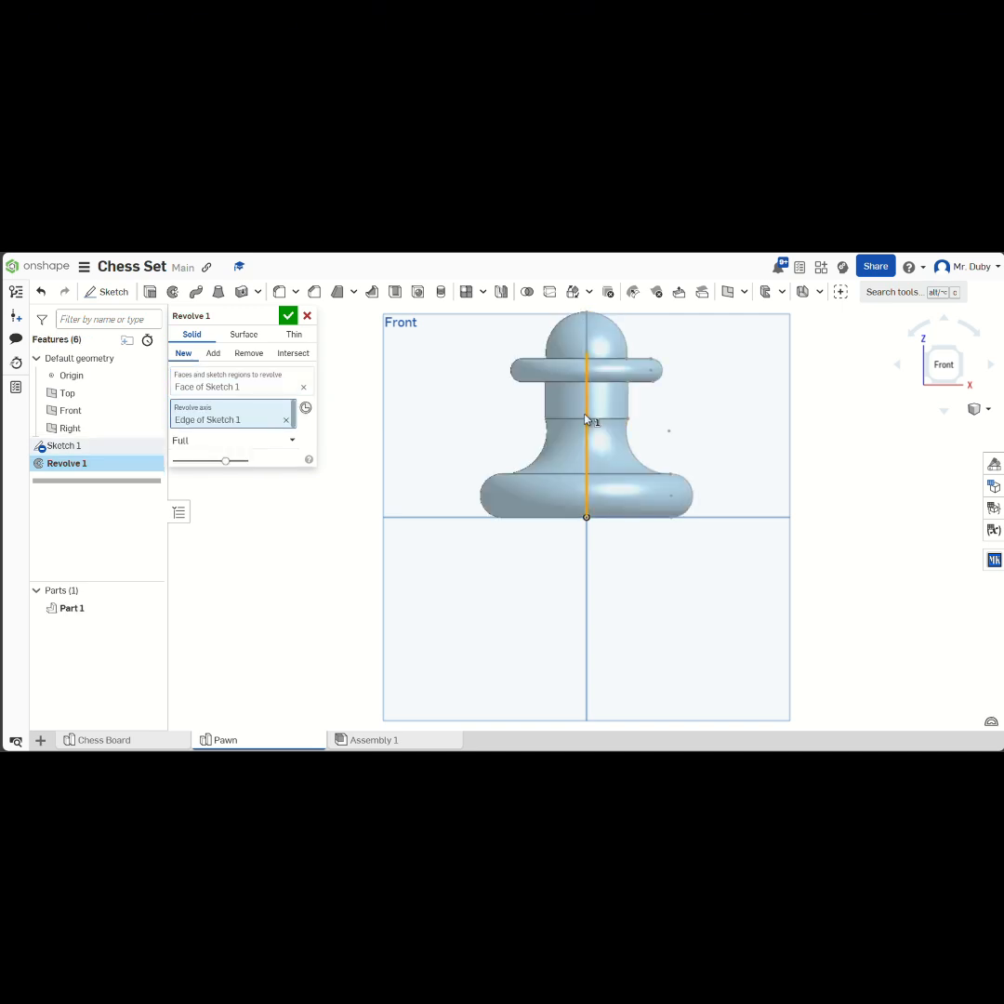
pyautogui.click(288, 318)
# Step: Reopen the pawn's profile sketch and delete the vertical neck line and the concave arc above the base
pyautogui.moveTo(569, 435); pyautogui.dragTo(442, 369, button='right')
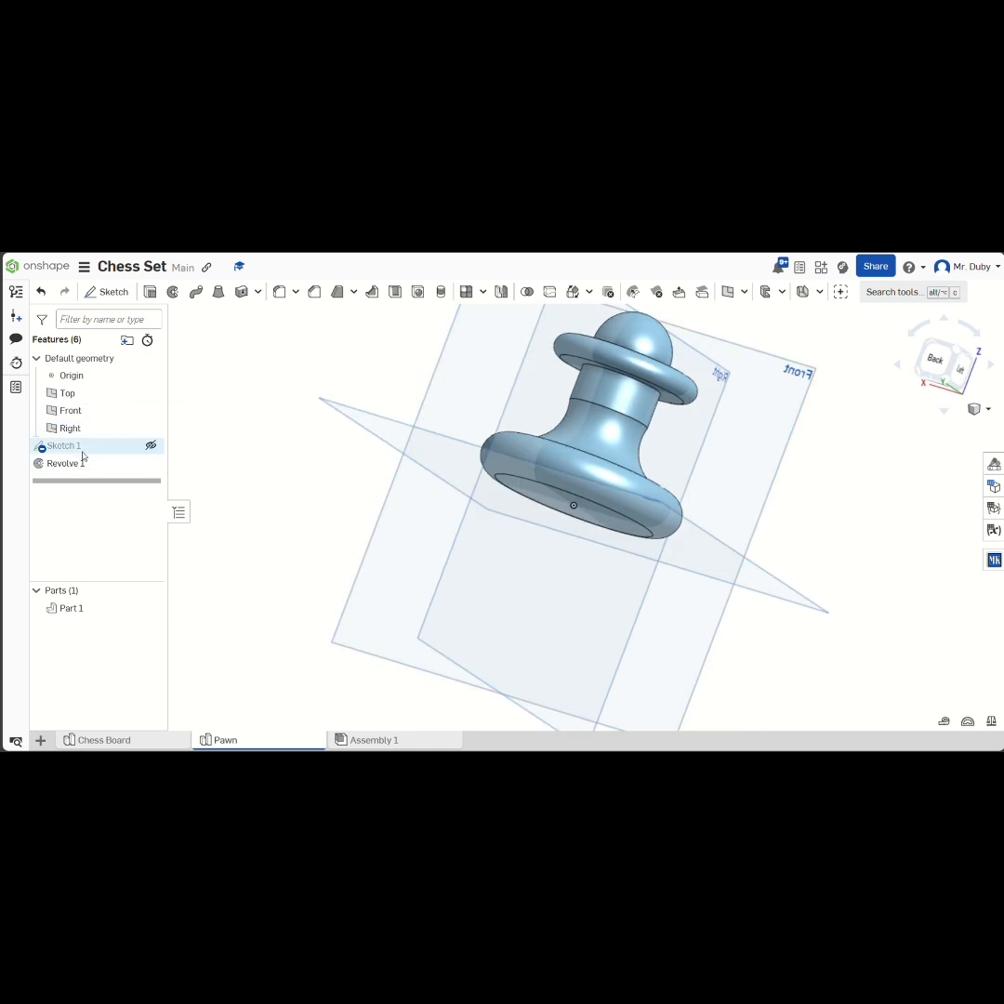
pyautogui.doubleClick(102, 447)
pyautogui.moveTo(951, 366); pyautogui.dragTo(833, 361)
pyautogui.click(962, 373)
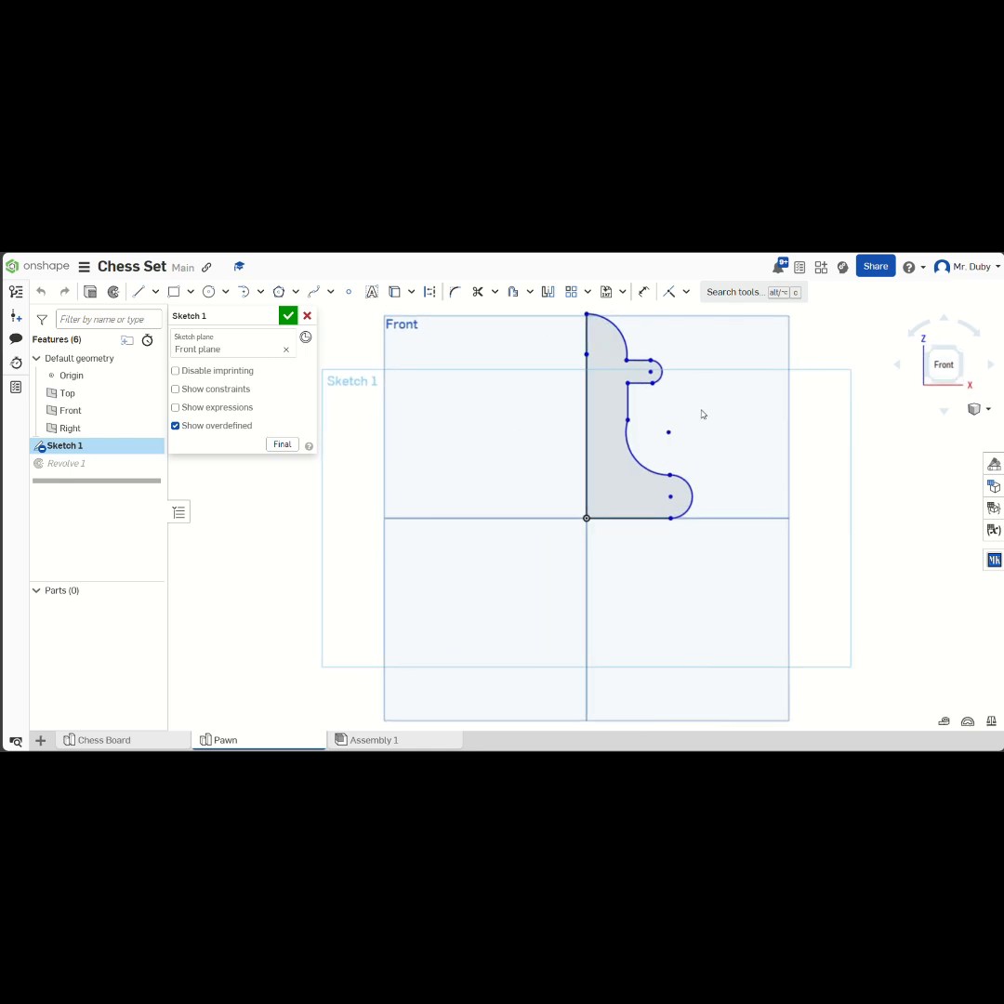
pyautogui.scroll(3, 641, 419)
pyautogui.scroll(-1, 603, 406)
pyautogui.click(599, 405)
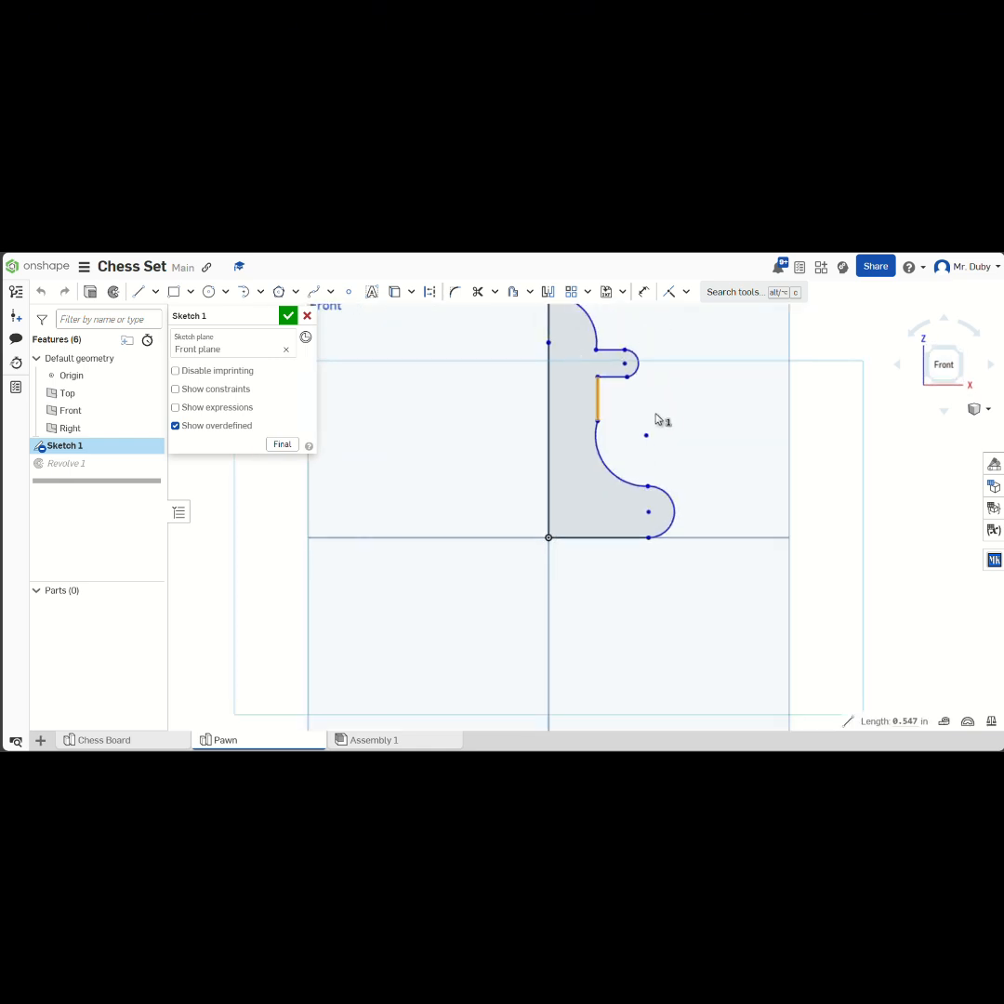
pyautogui.press('Delete')
pyautogui.click(595, 432)
pyautogui.press('Delete')
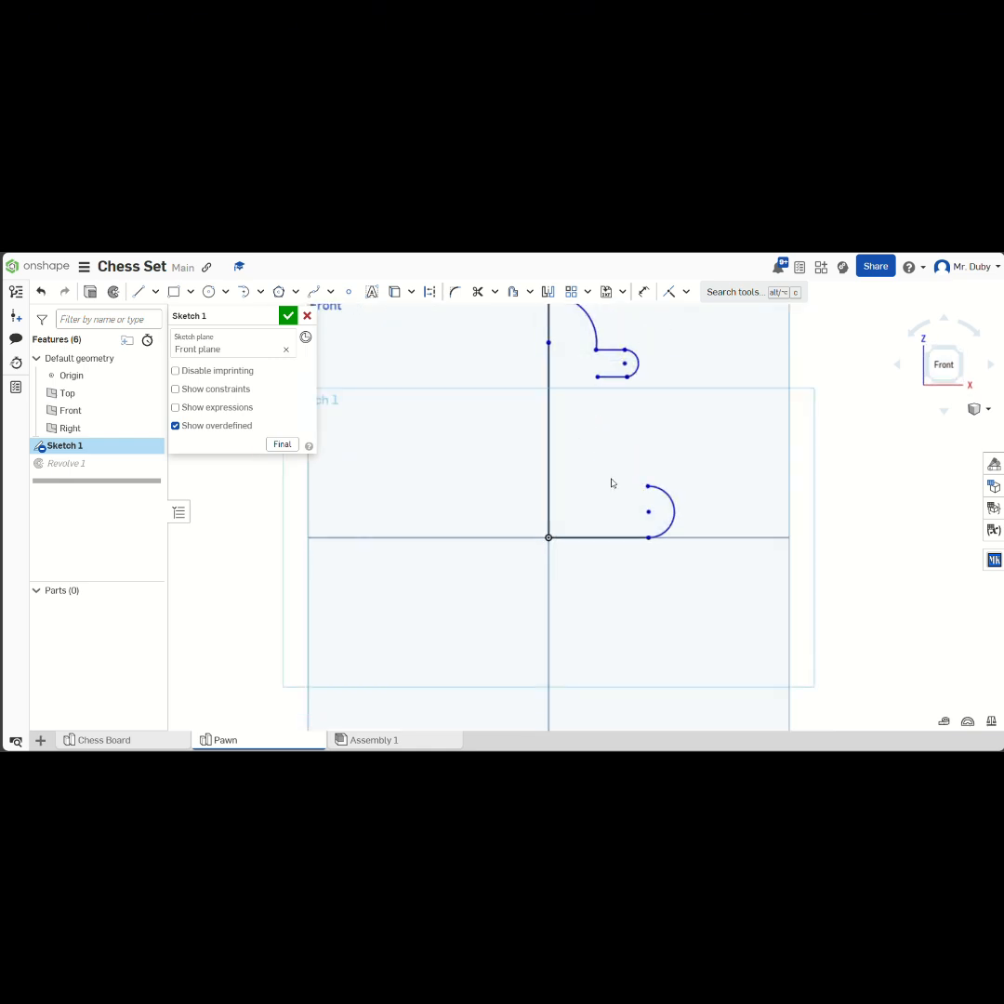
pyautogui.click(244, 291)
pyautogui.click(262, 292)
pyautogui.click(297, 362)
pyautogui.click(648, 485)
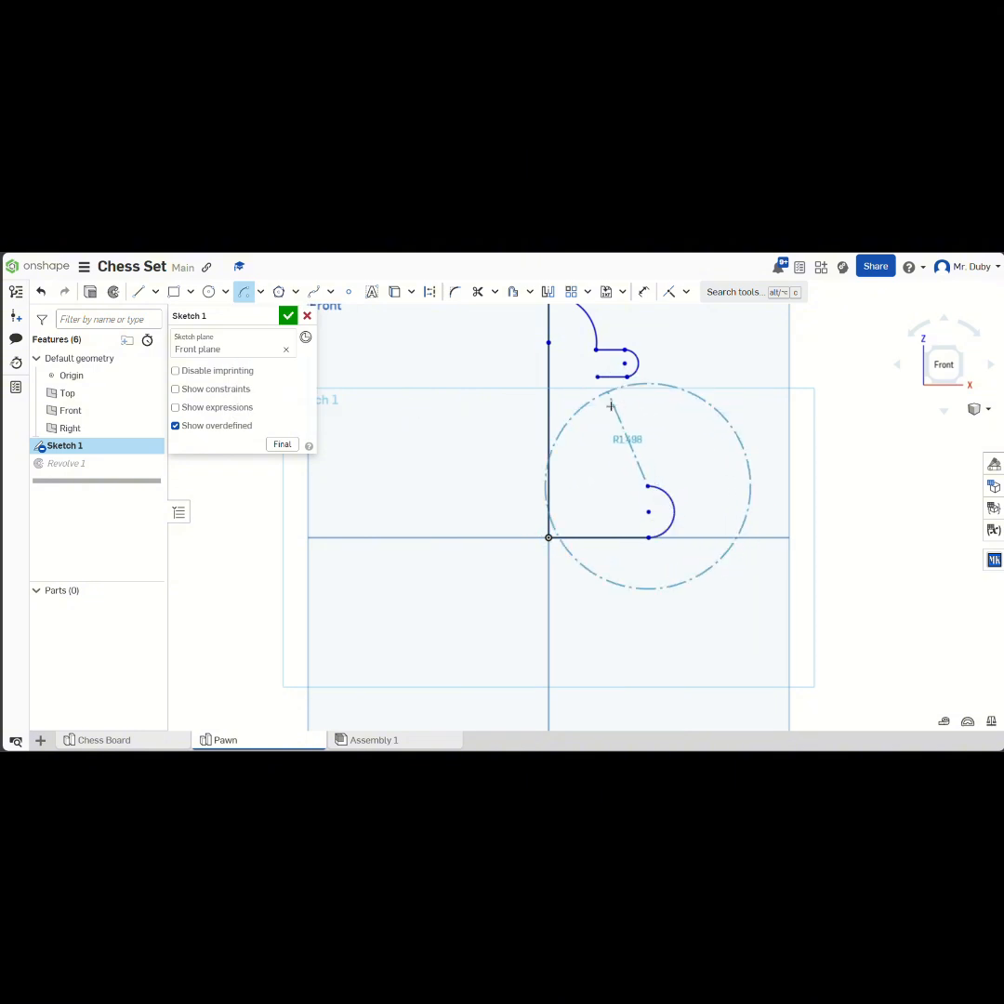
pyautogui.press('Escape')
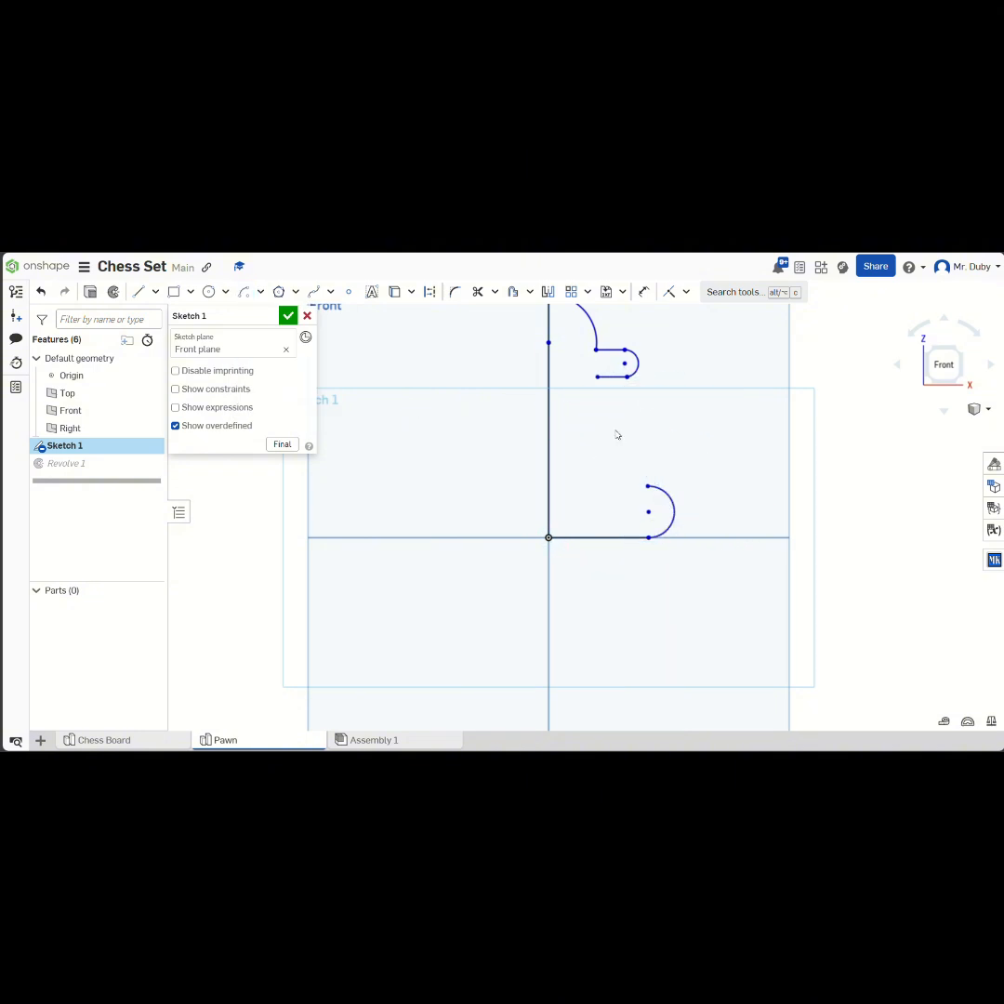
pyautogui.click(261, 292)
pyautogui.click(278, 338)
# Step: Draw a three-point concave arc of about 1.275 in radius from the collar's inner lower corner to the base arc's upper end, and finish the sketch
pyautogui.click(260, 293)
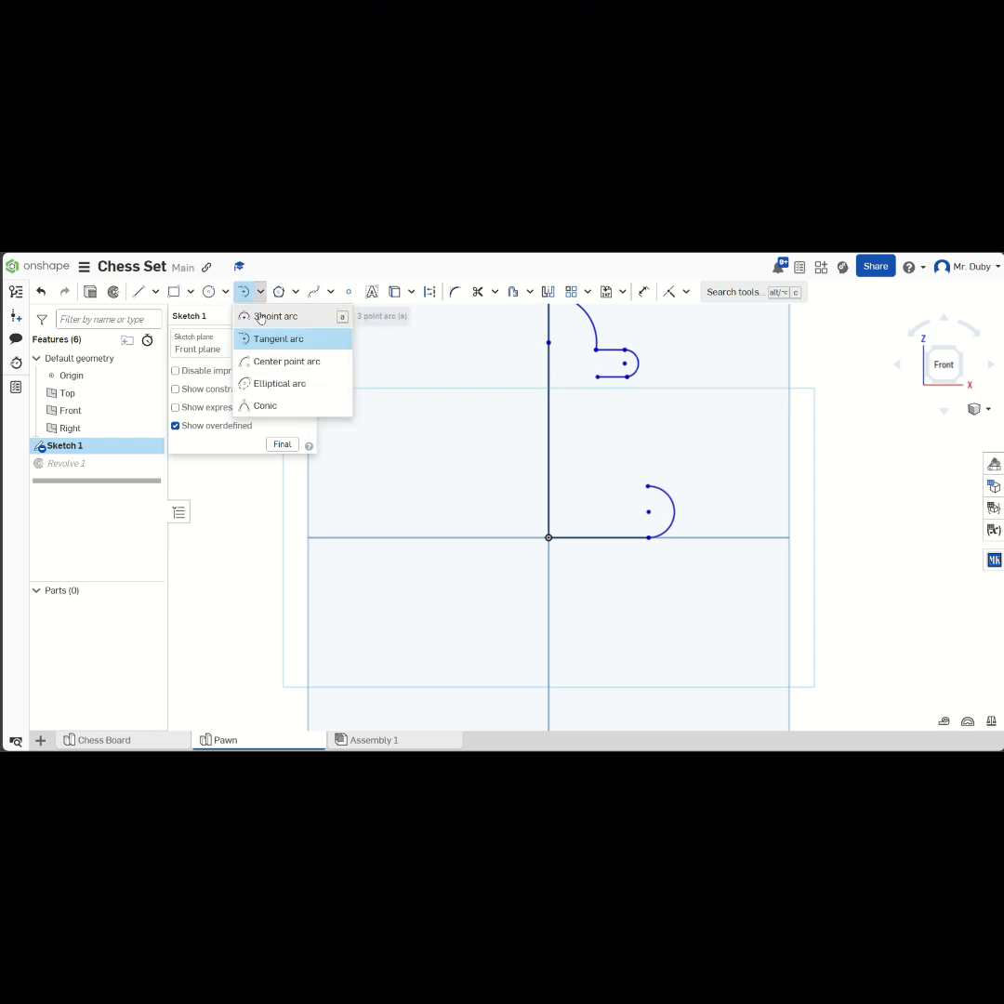
pyautogui.click(263, 316)
pyautogui.click(597, 378)
pyautogui.click(648, 486)
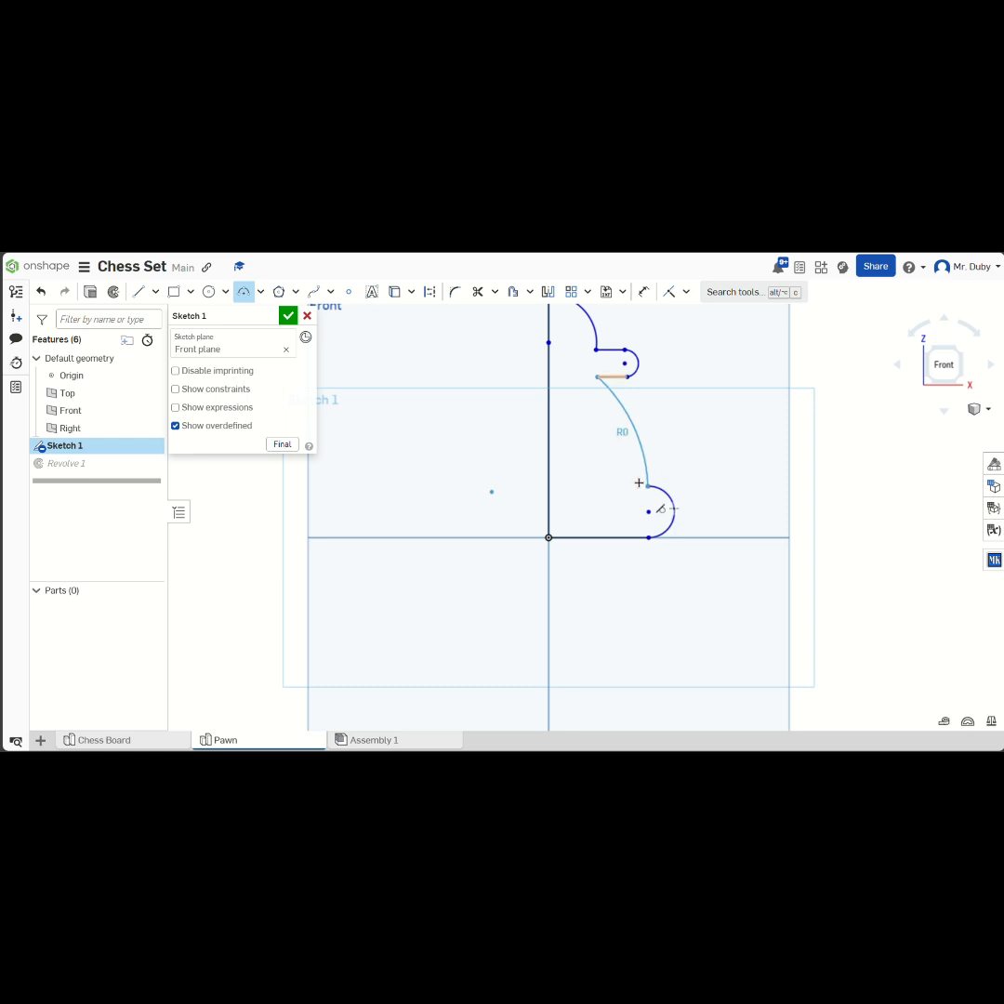
pyautogui.click(621, 462)
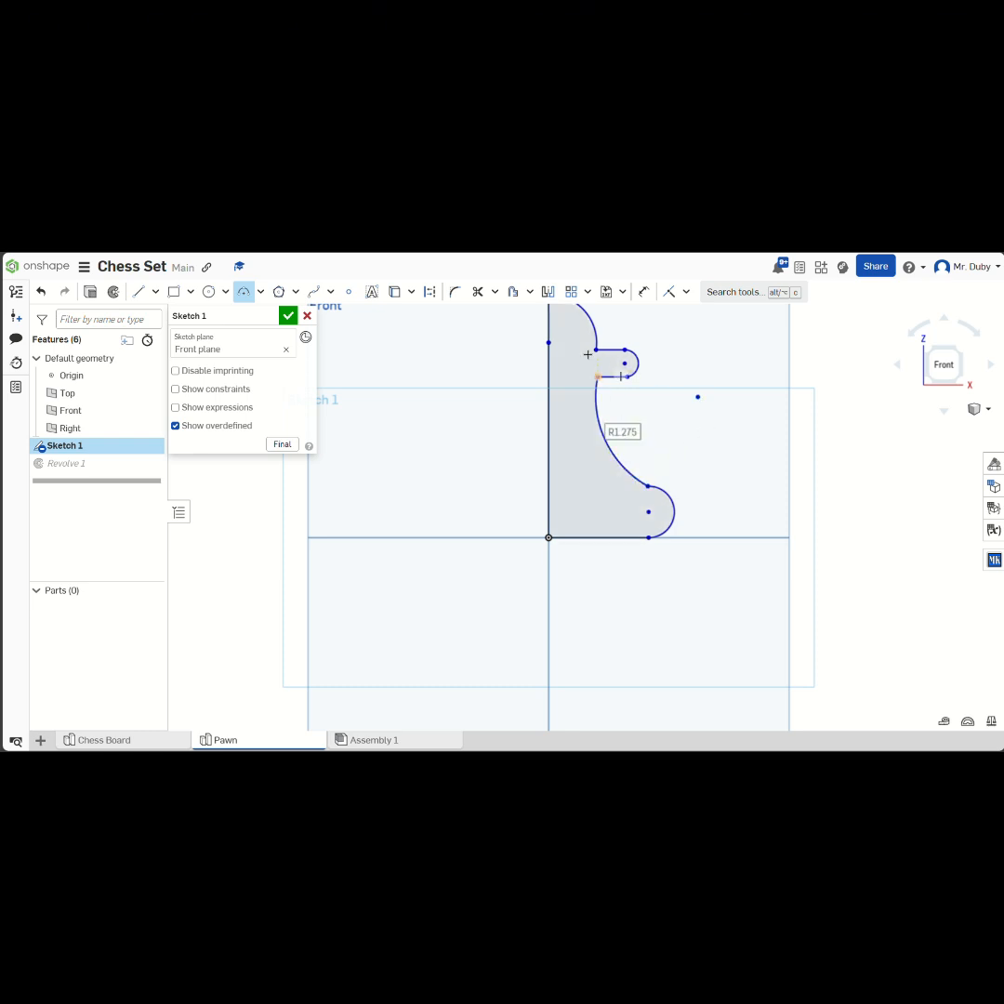
pyautogui.click(288, 315)
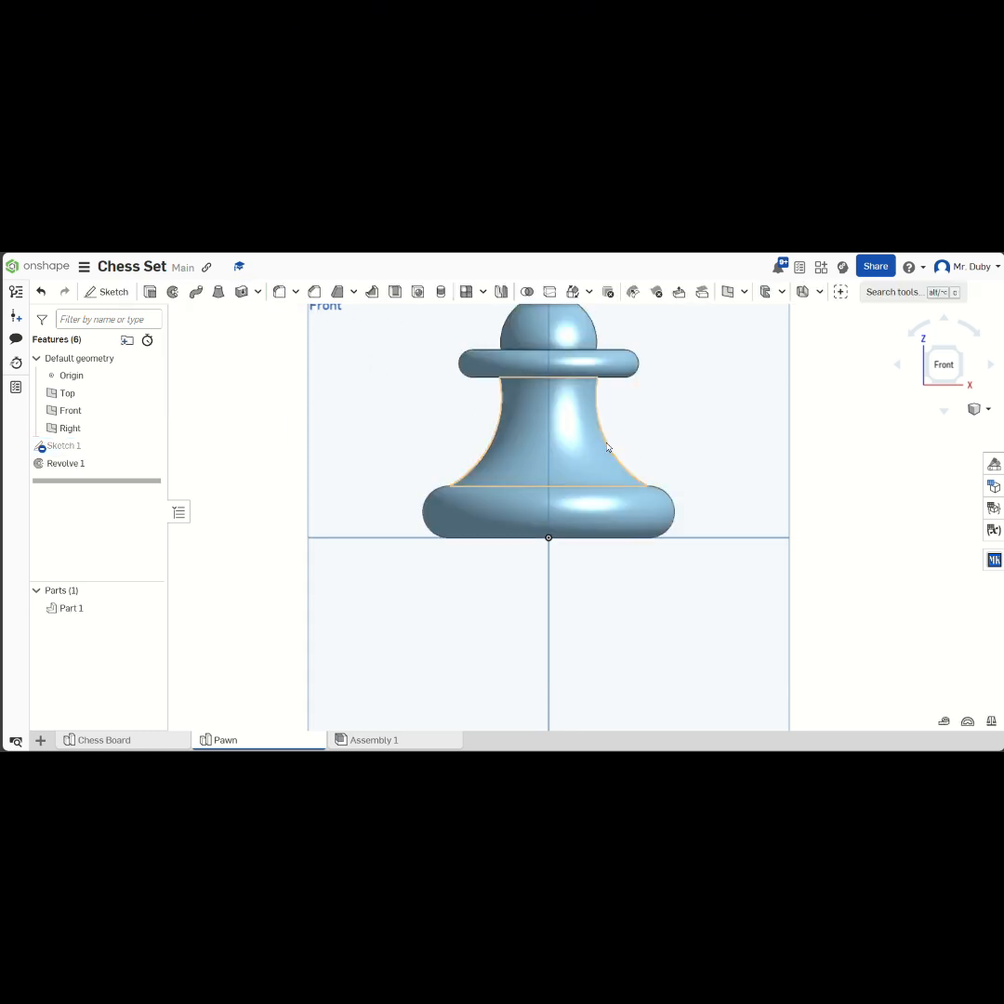
# Step: Open Assembly 1 of the Chess Set document
pyautogui.moveTo(577, 446); pyautogui.dragTo(694, 378, button='right')
pyautogui.scroll(3, 594, 415)
pyautogui.scroll(-4, 588, 412)
pyautogui.moveTo(561, 482); pyautogui.dragTo(776, 514, button='right')
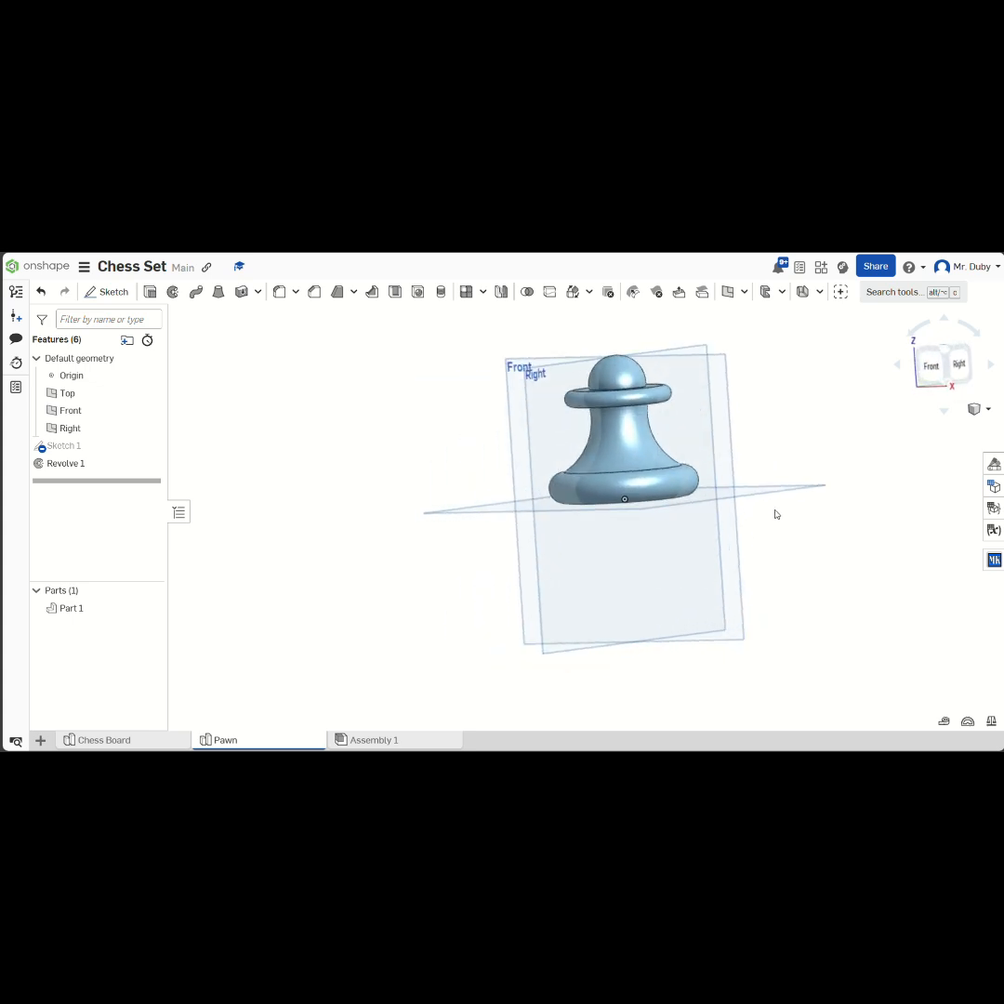
pyautogui.click(377, 740)
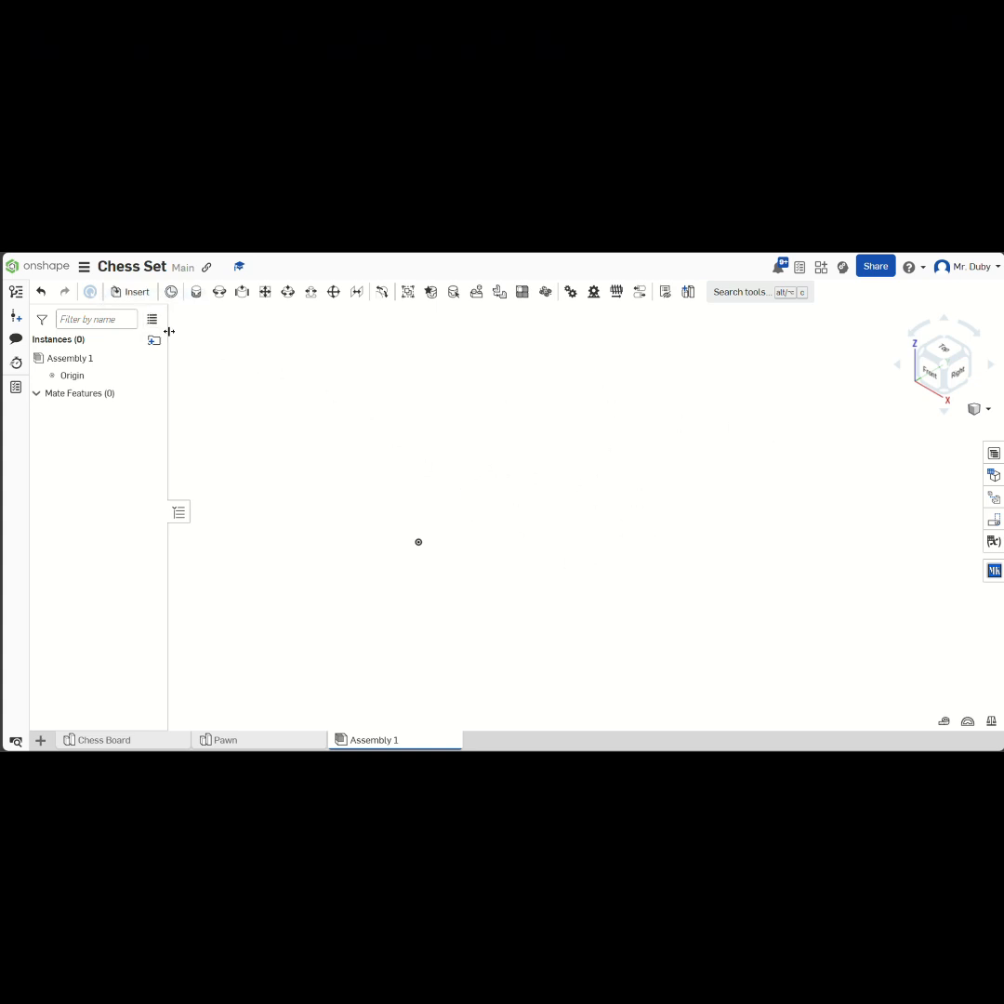
# Step: Insert all Chess Board parts into the assembly and place one Pawn at the origin
pyautogui.click(122, 294)
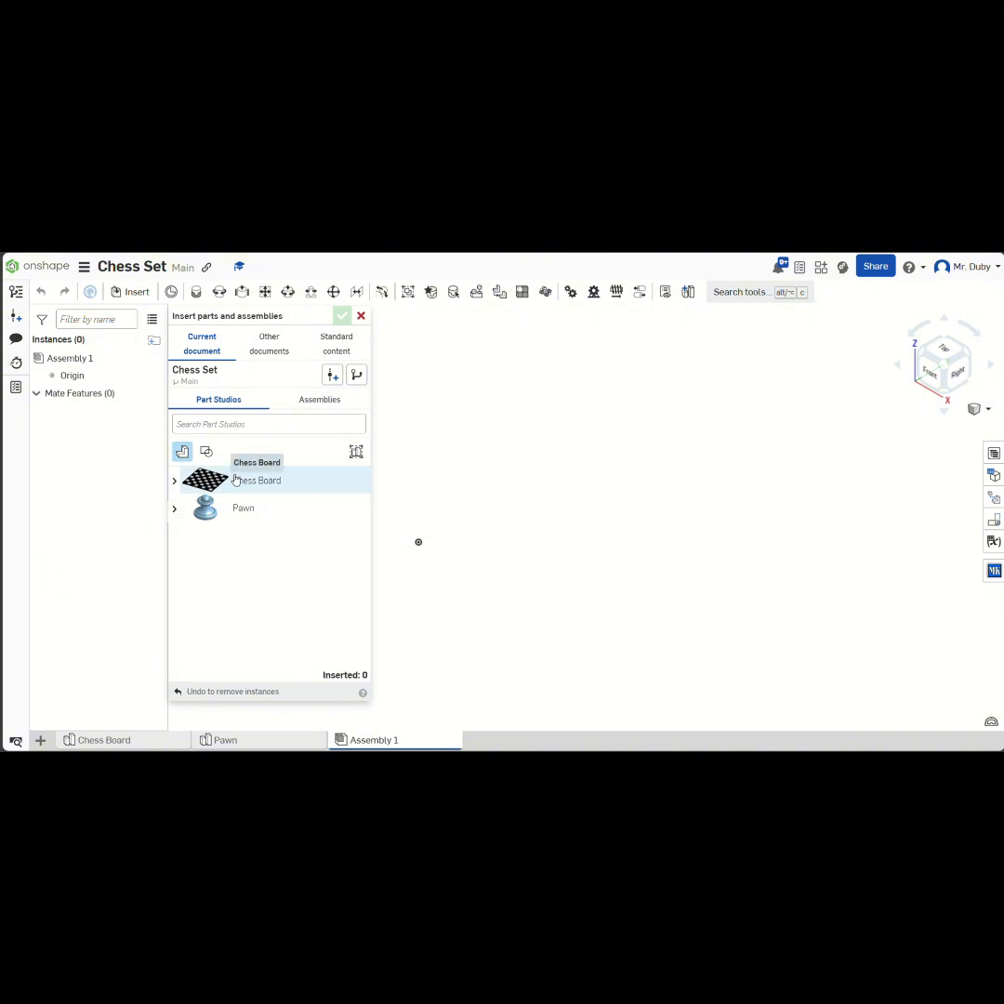
pyautogui.click(235, 483)
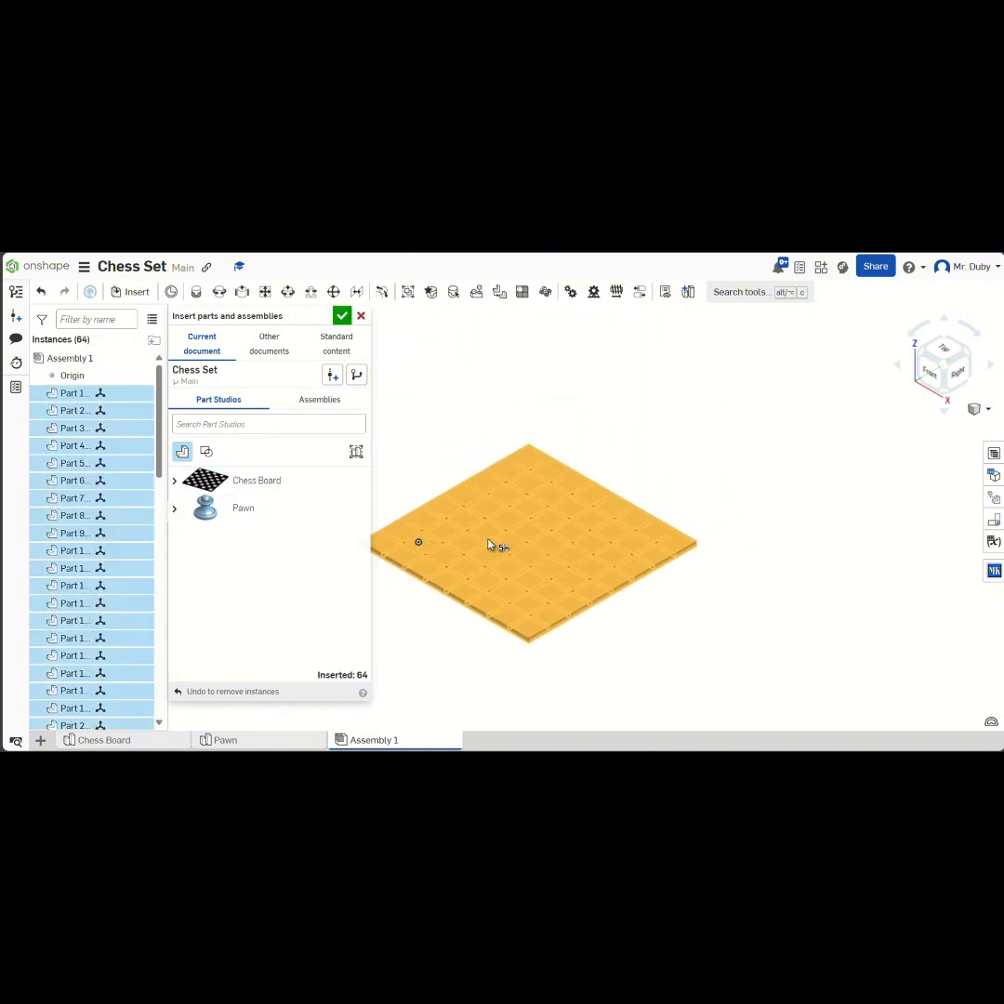
pyautogui.click(589, 553)
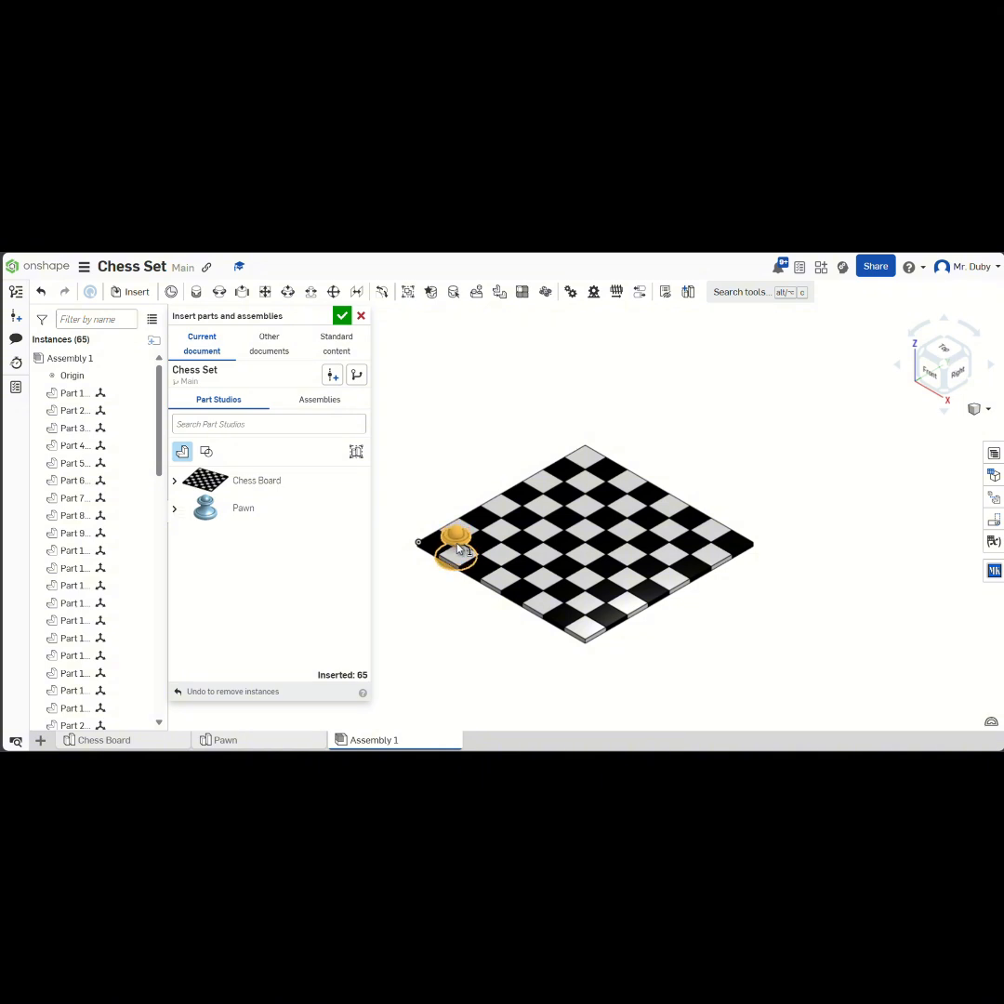
pyautogui.click(419, 541)
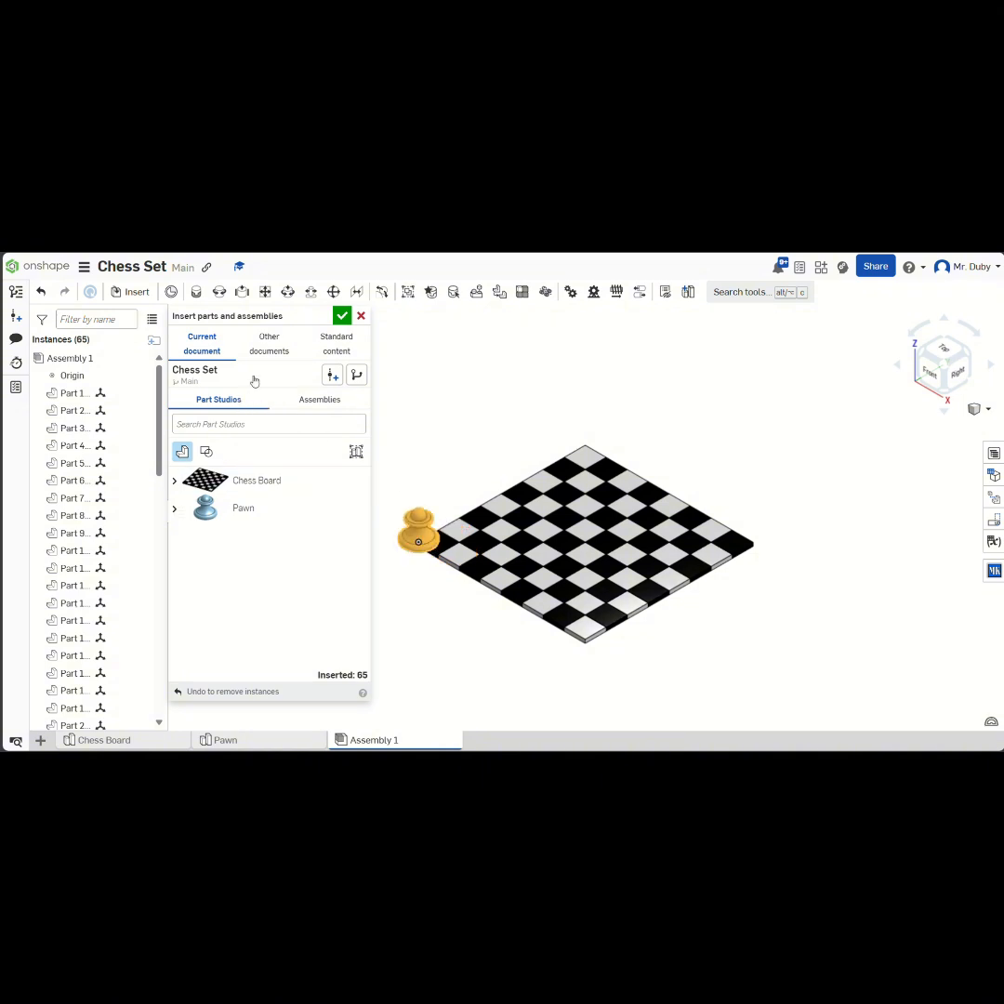
# Step: Apply a Planar mate between the light square beside the origin corner and the center of the pawn's bottom face
pyautogui.click(266, 294)
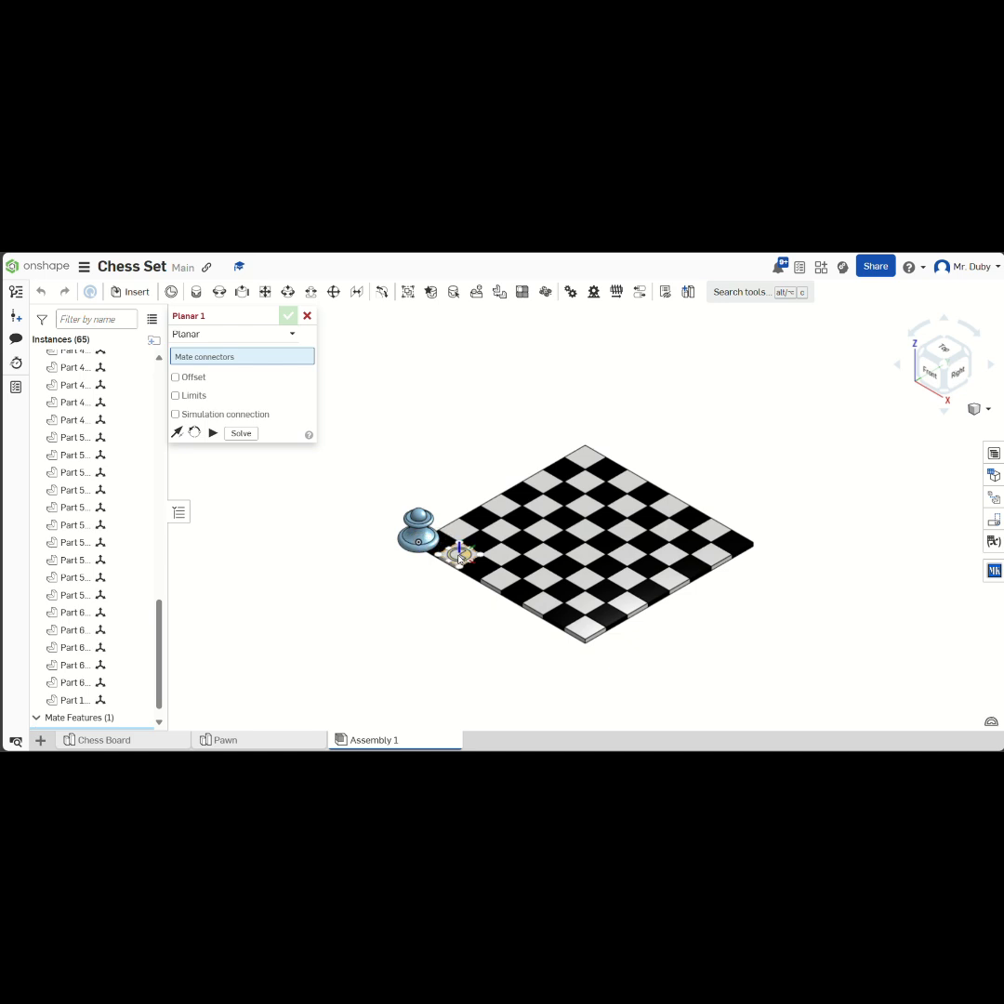
pyautogui.click(458, 560)
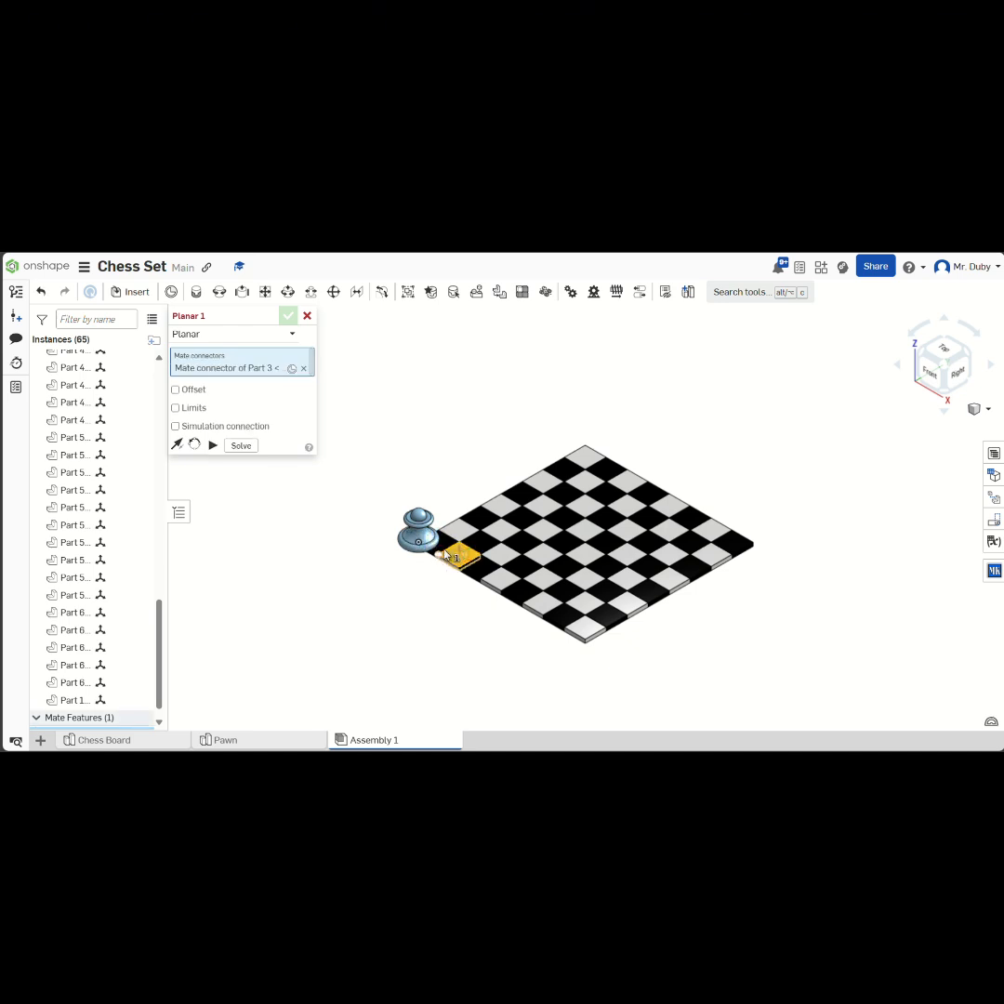
pyautogui.moveTo(437, 561)
pyautogui.mouseDown(button='right')
pyautogui.moveTo(447, 494)
pyautogui.moveTo(427, 562)
pyautogui.moveTo(494, 529)
pyautogui.moveTo(437, 548)
pyautogui.mouseUp(button='right')
pyautogui.scroll(3, 418, 555)
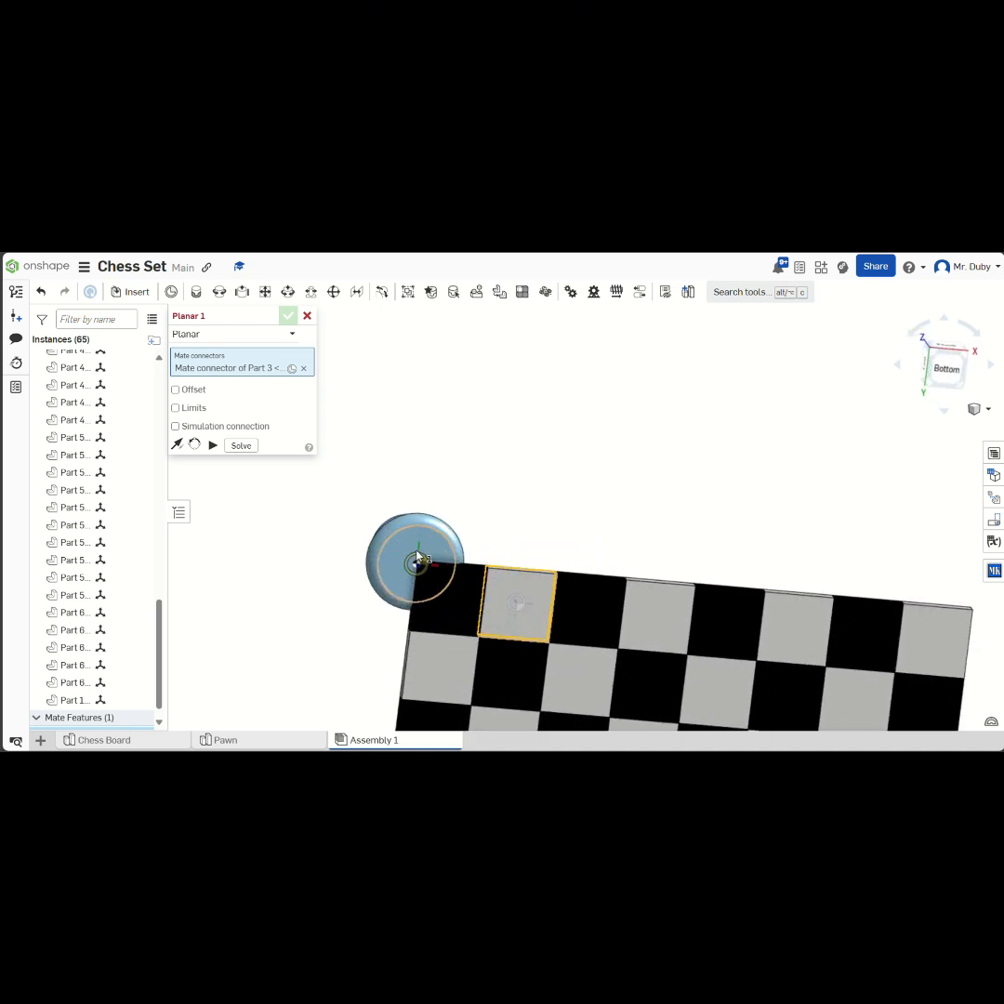
pyautogui.click(417, 561)
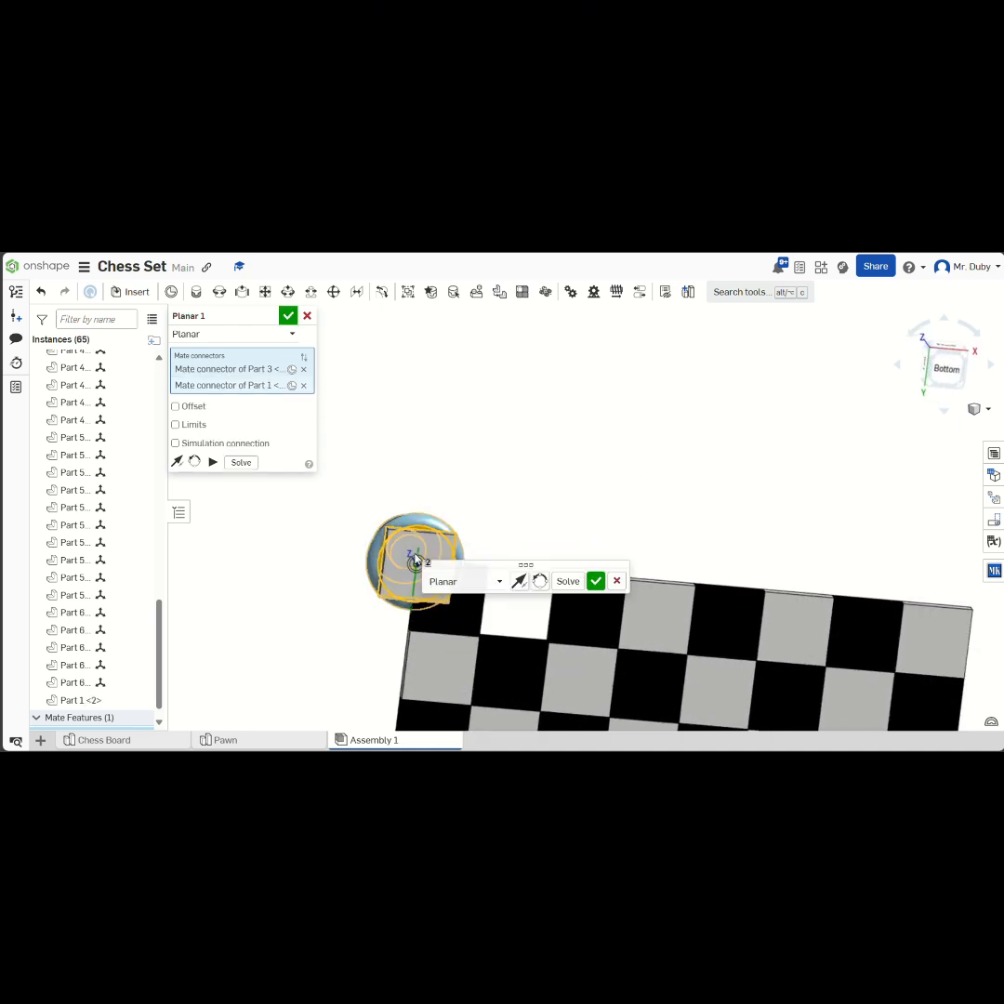
pyautogui.click(596, 580)
# Step: Cancel the second Planar mate and undo the first mate and the inserted board and pawn
pyautogui.press('p')
pyautogui.moveTo(496, 597); pyautogui.dragTo(539, 670, button='right')
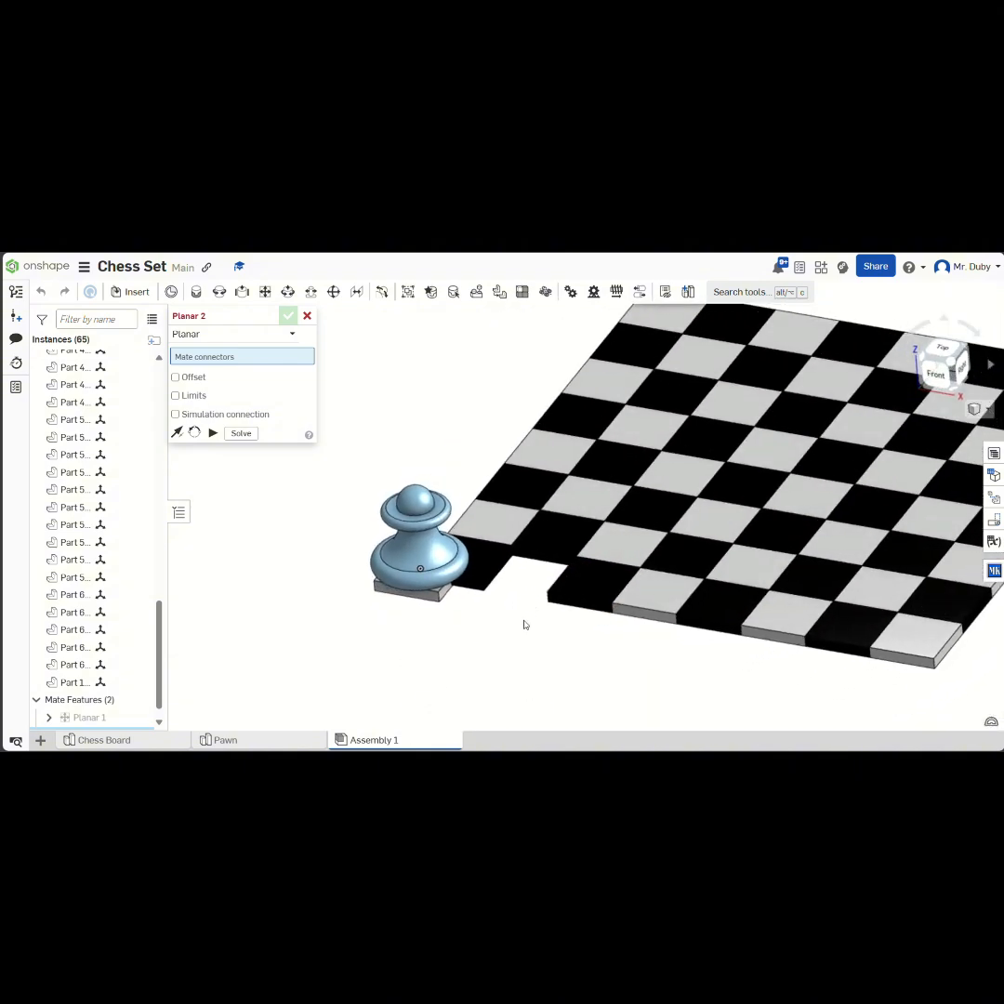
pyautogui.scroll(-2, 531, 643)
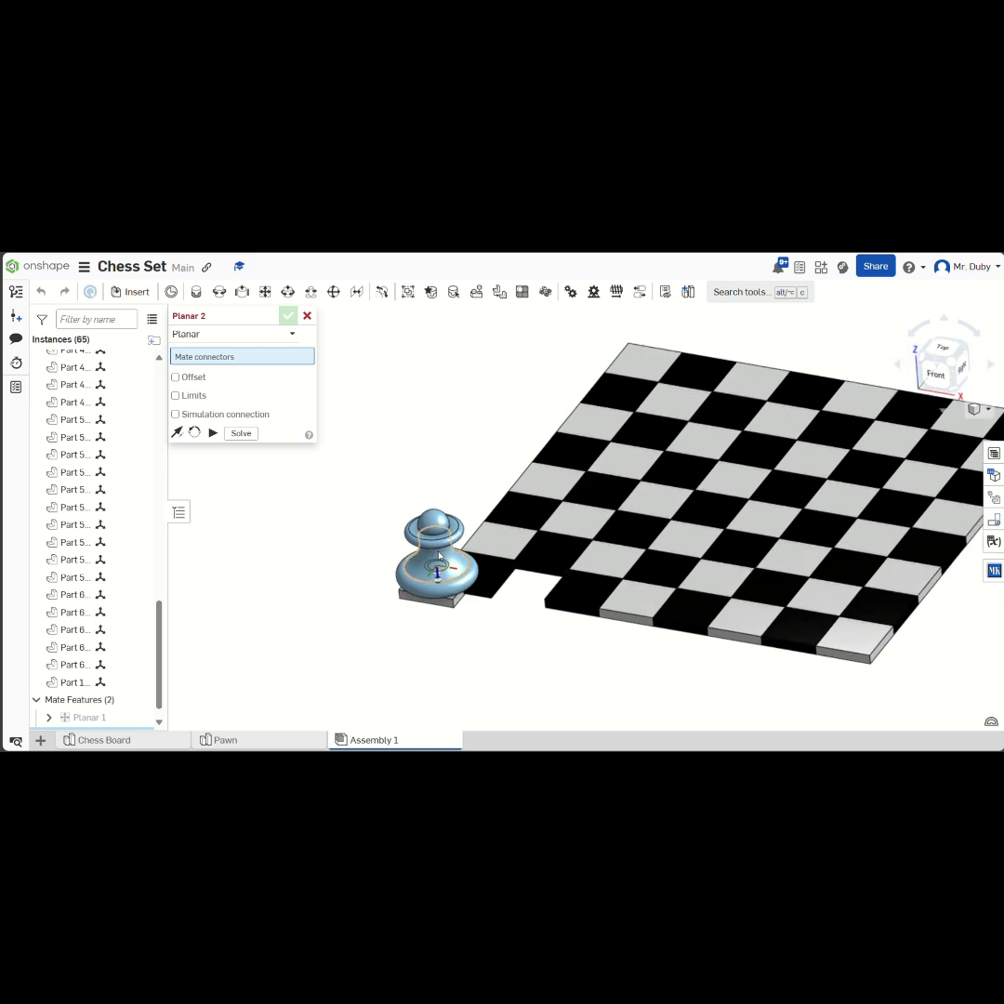
pyautogui.click(307, 316)
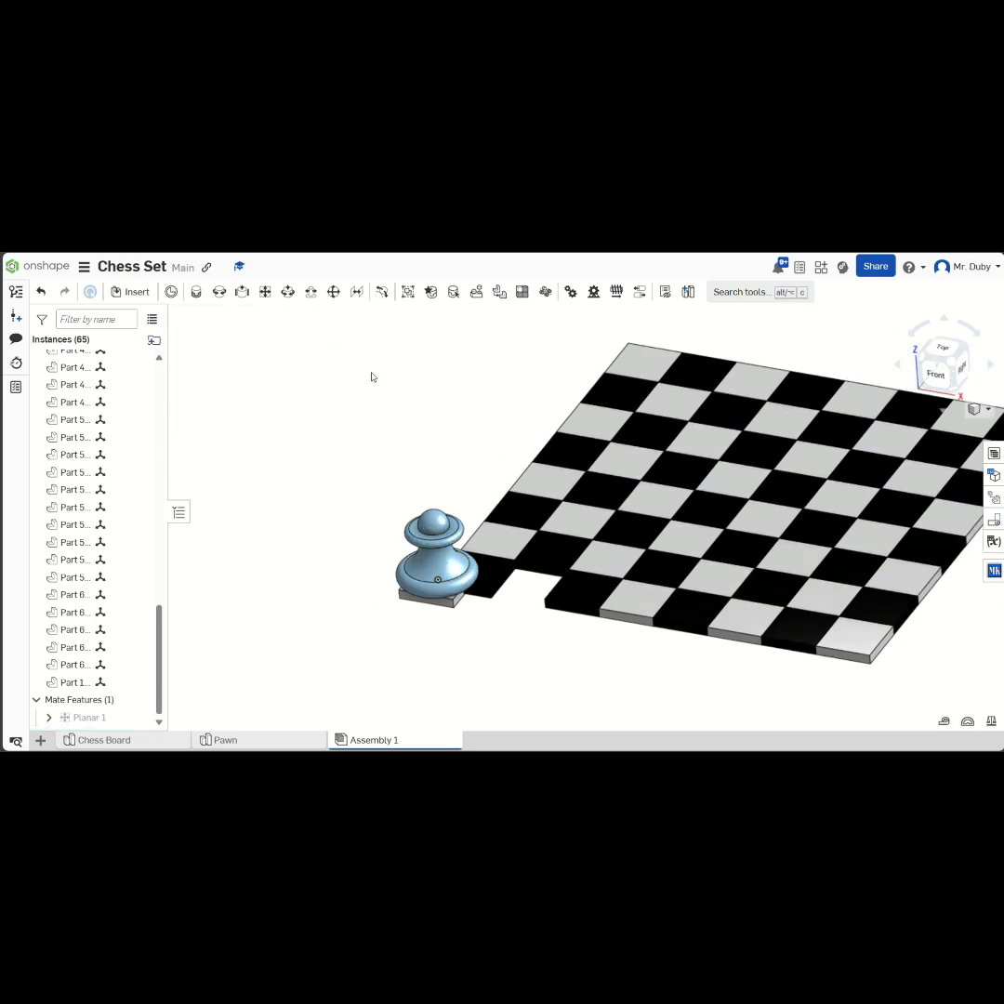
pyautogui.hotkey('ctrl', 'z')
pyautogui.hotkey('ctrl', 'z')
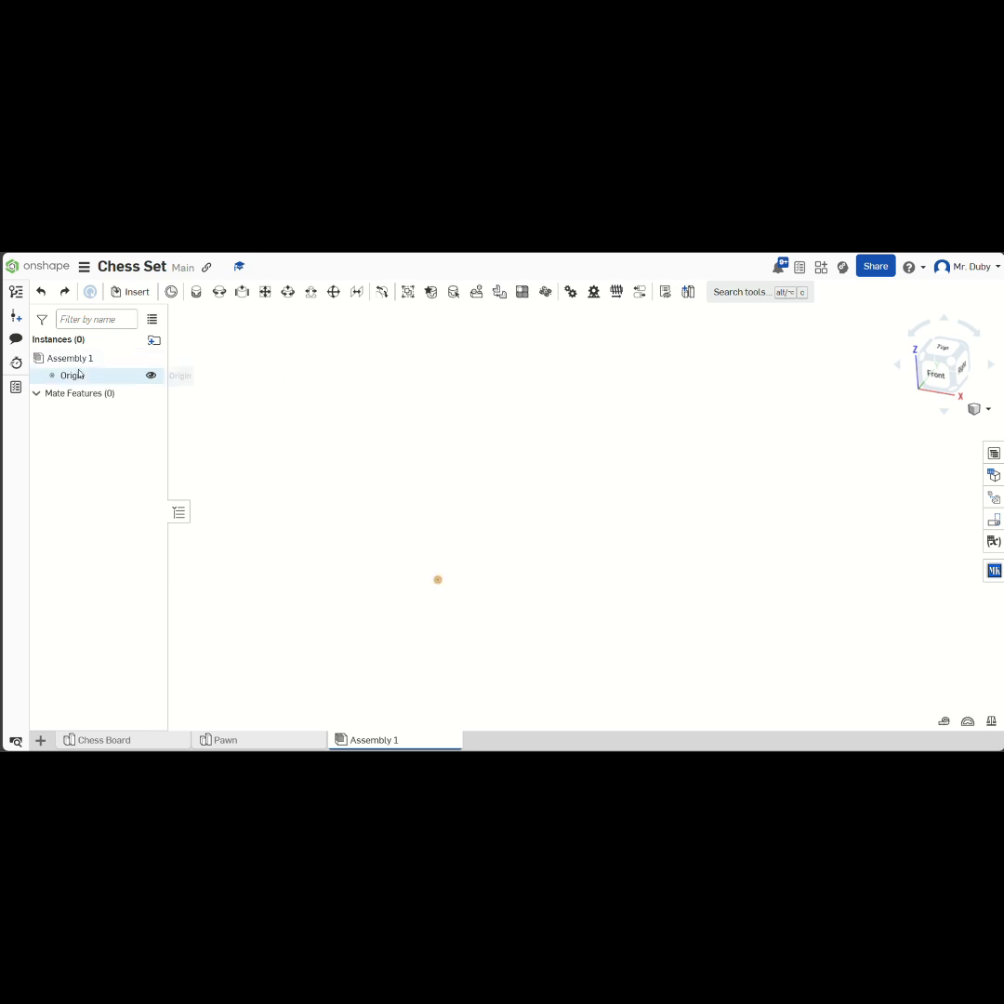
# Step: Insert the Chess Board parts again as a freely placed board, and add one Pawn at the assembly origin
pyautogui.click(132, 292)
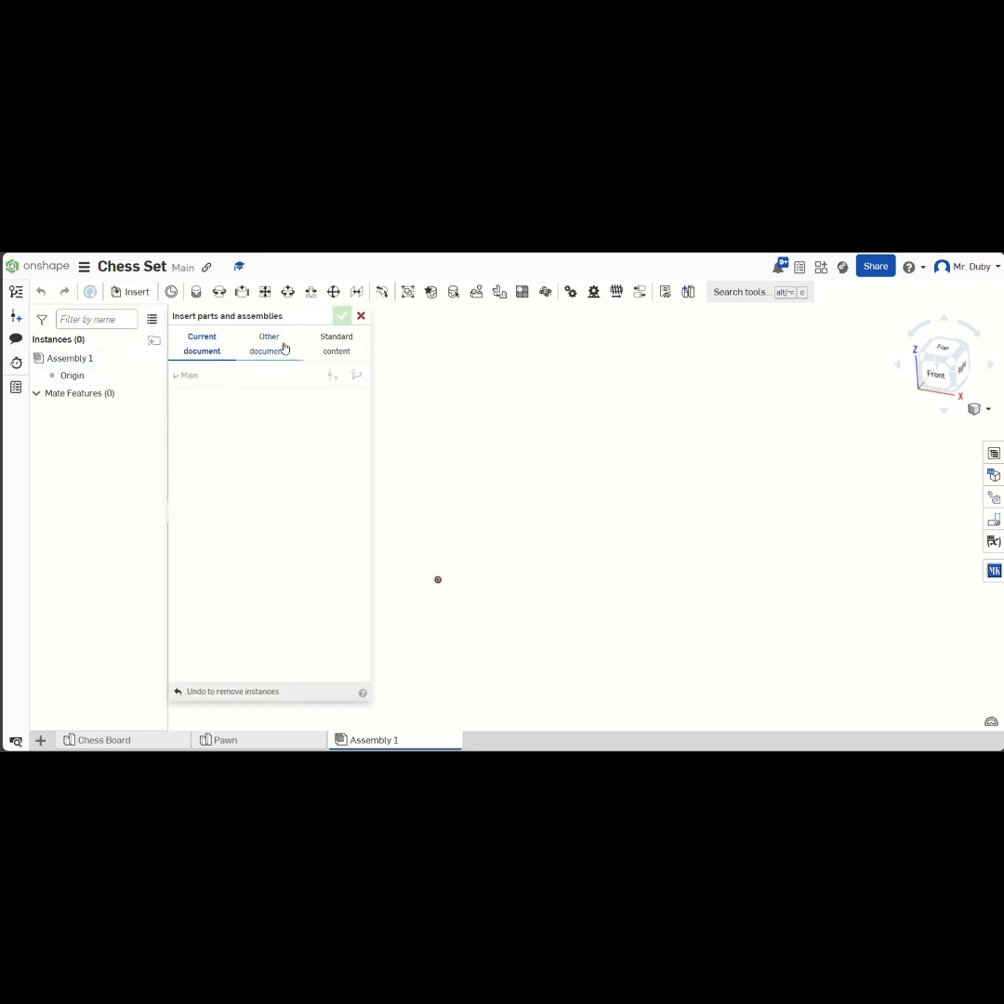
pyautogui.click(251, 480)
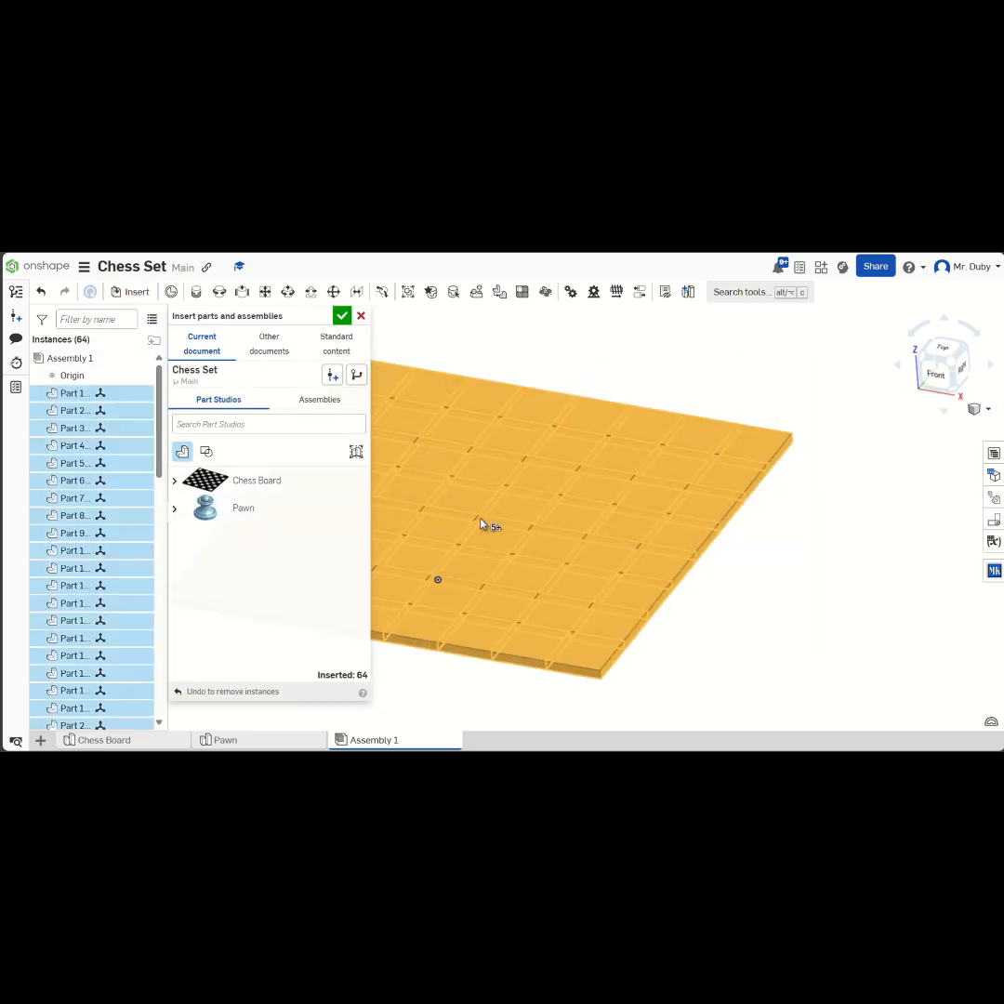
pyautogui.click(725, 468)
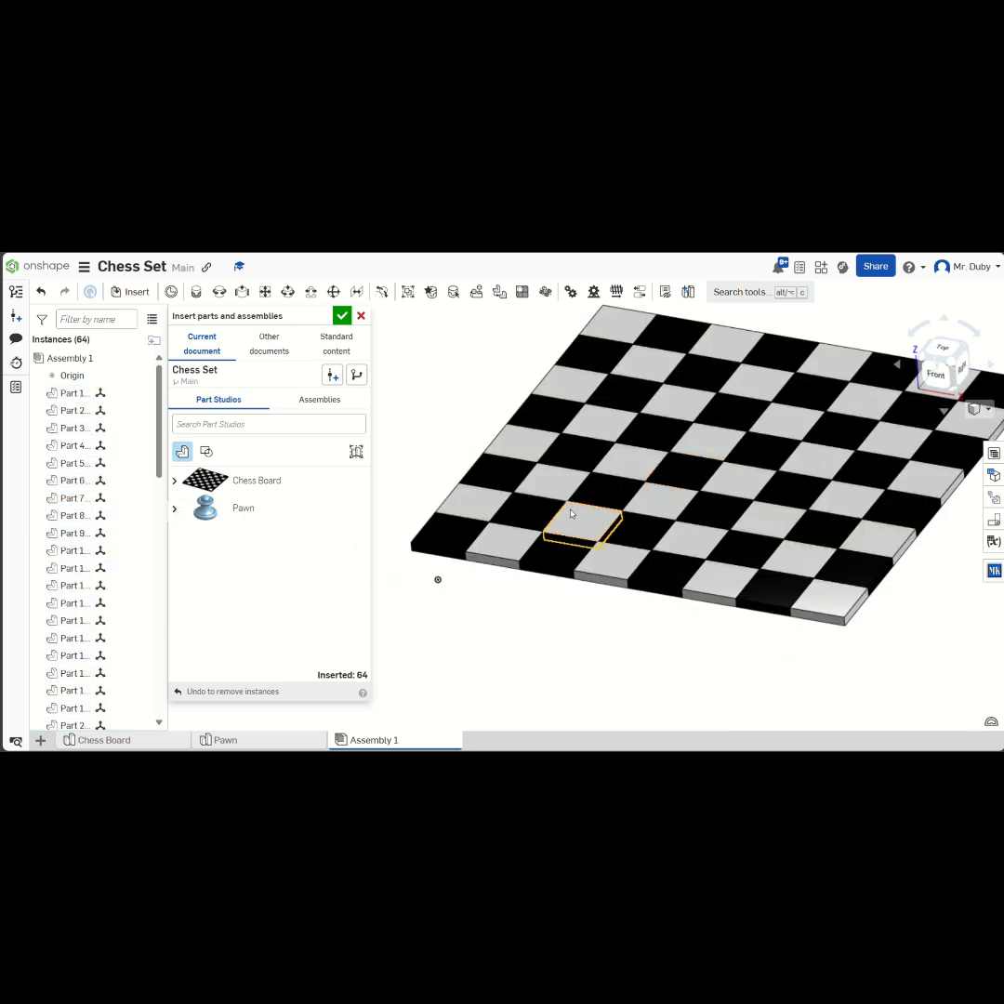
pyautogui.scroll(-1, 540, 531)
pyautogui.click(279, 509)
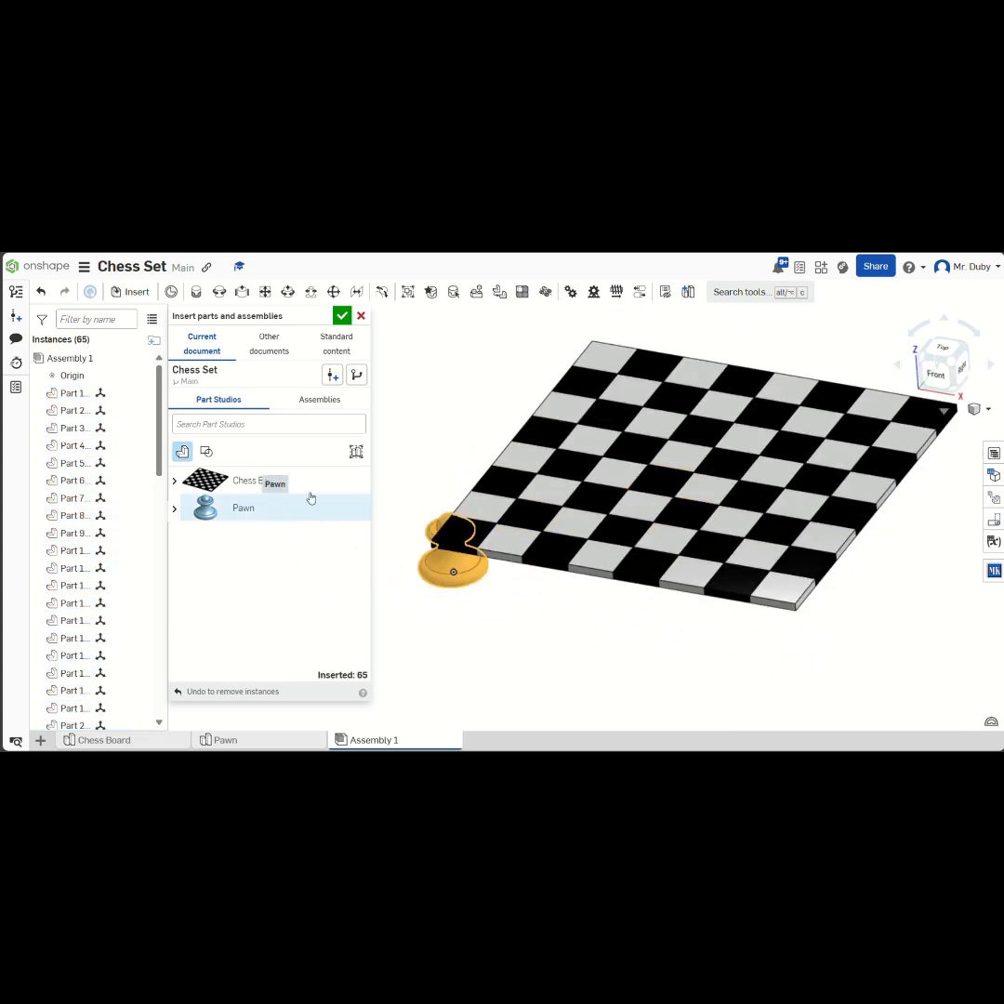
# Step: Apply a Planar mate from the center of the pawn's base to the top center of the light square beside the board's dark front corner
pyautogui.click(265, 292)
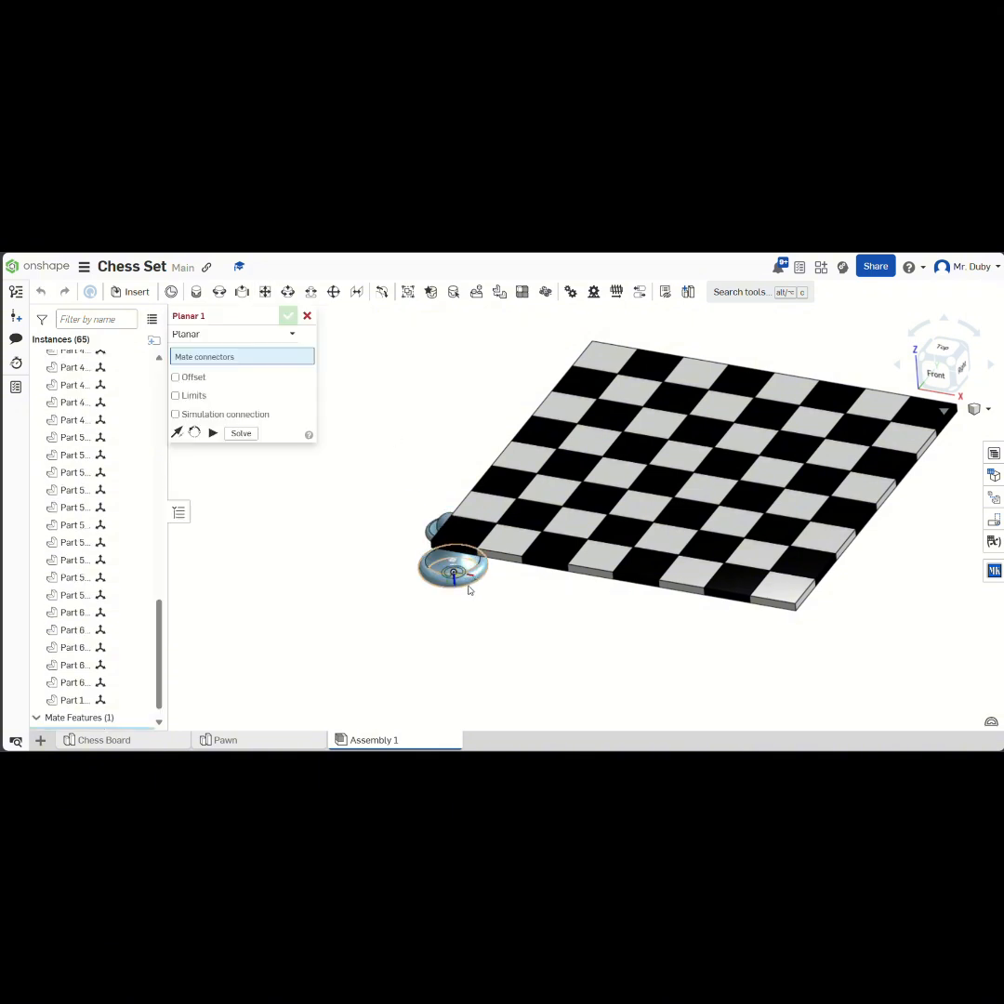
pyautogui.scroll(-1, 467, 589)
pyautogui.click(467, 587)
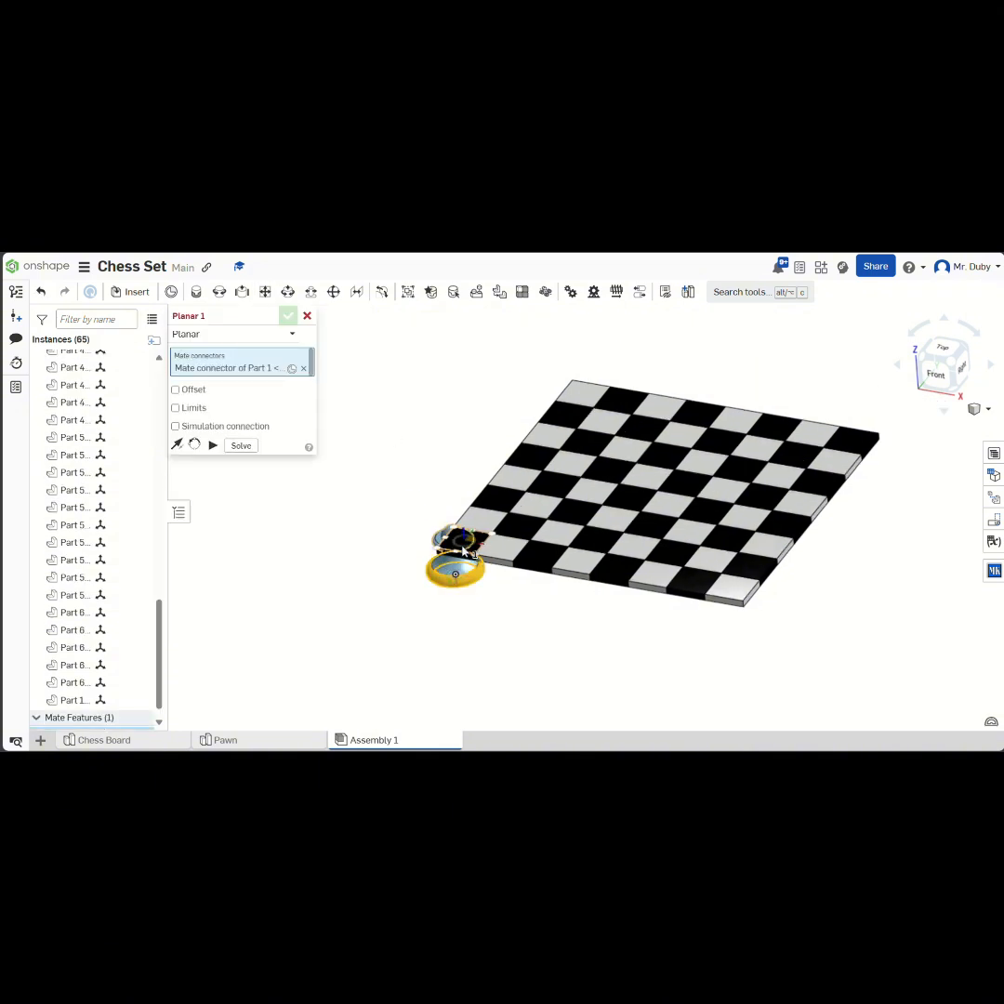
pyautogui.click(493, 553)
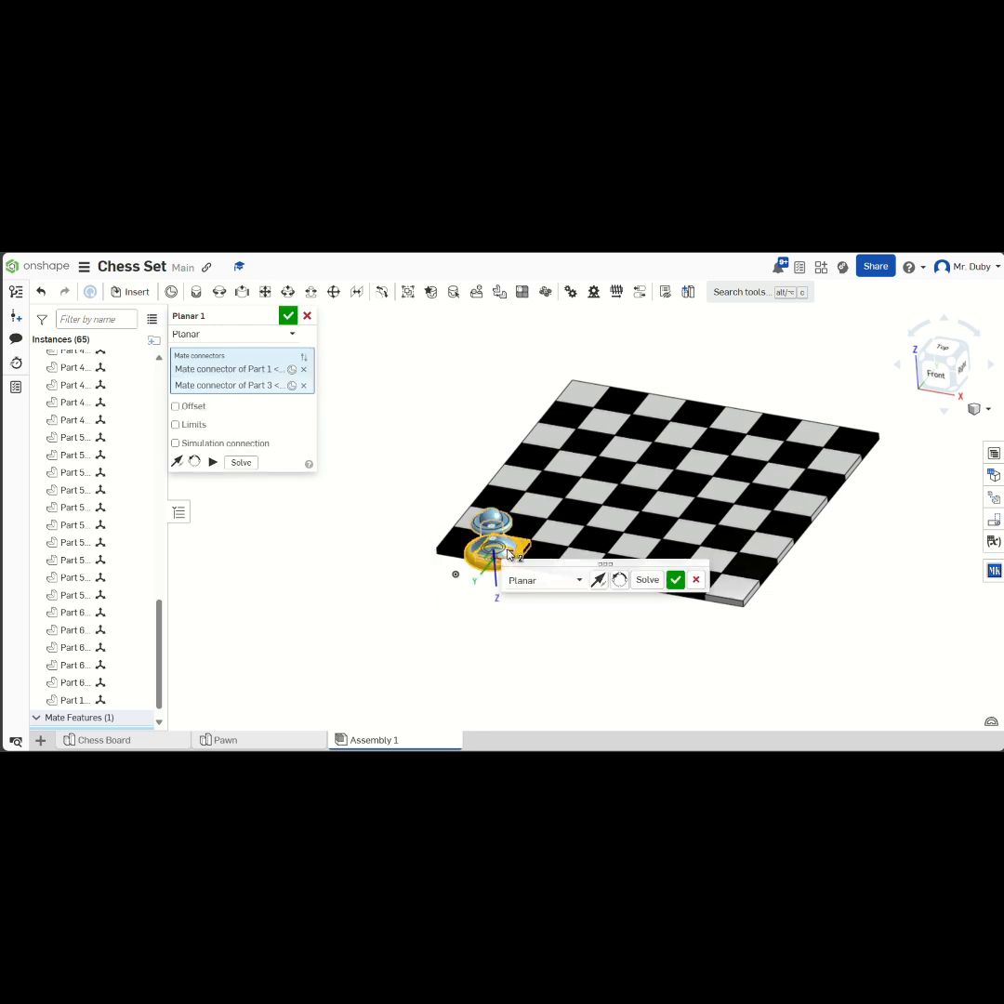
pyautogui.scroll(5, 506, 555)
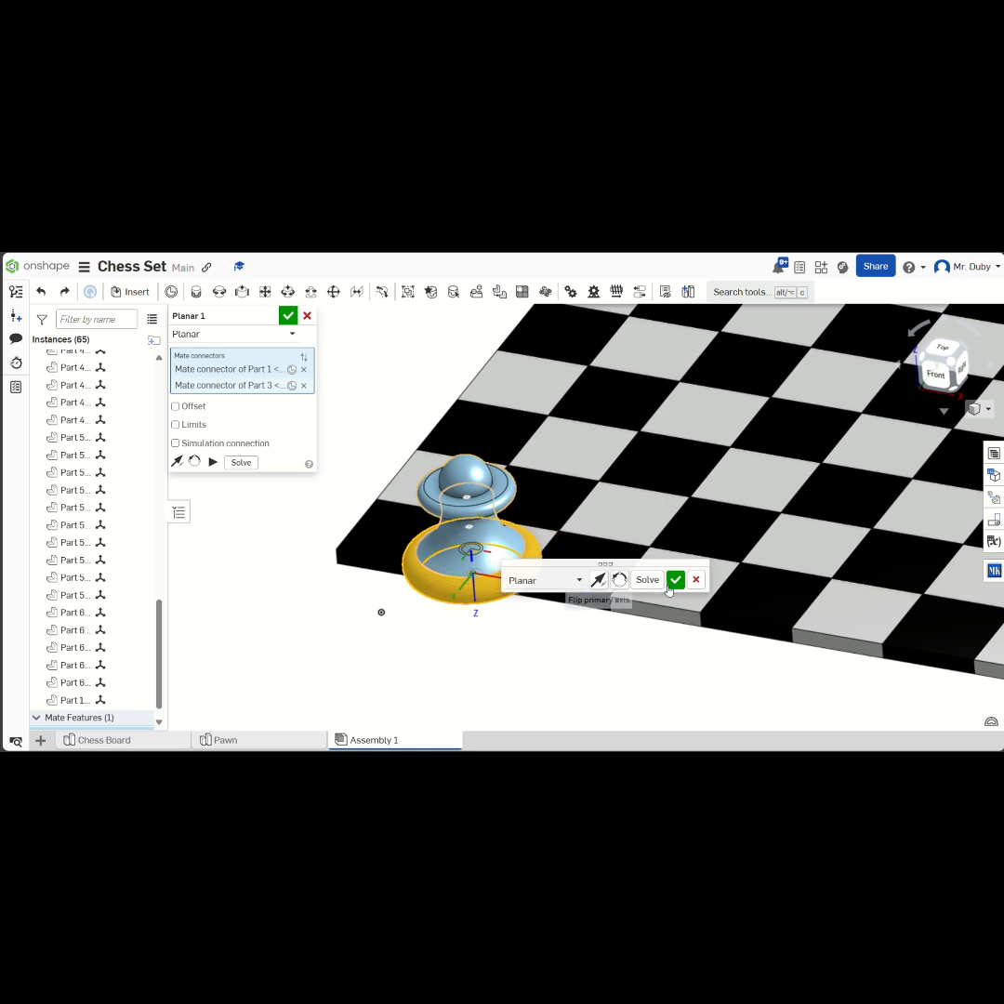
pyautogui.click(500, 563)
pyautogui.click(498, 556)
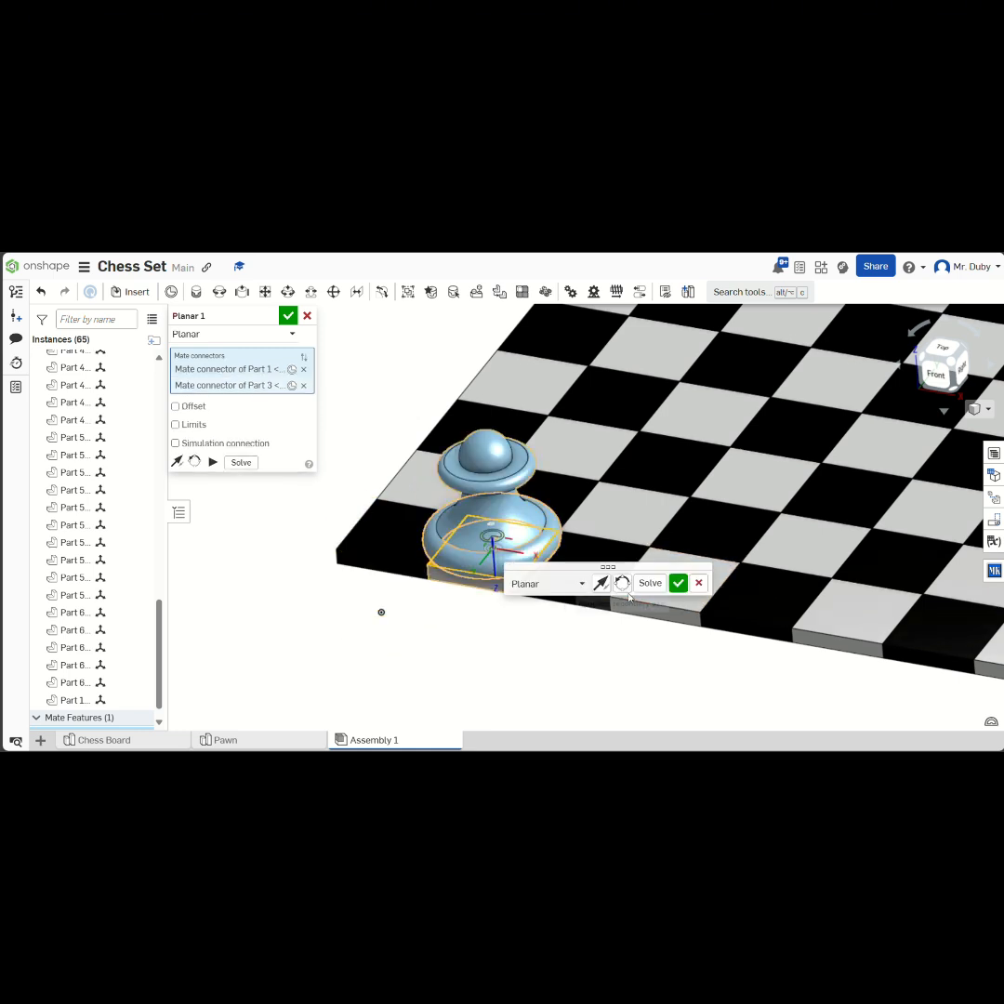
pyautogui.click(678, 583)
# Step: Leave the assembly and open the Pawn part studio
pyautogui.moveTo(632, 555); pyautogui.dragTo(673, 586, button='right')
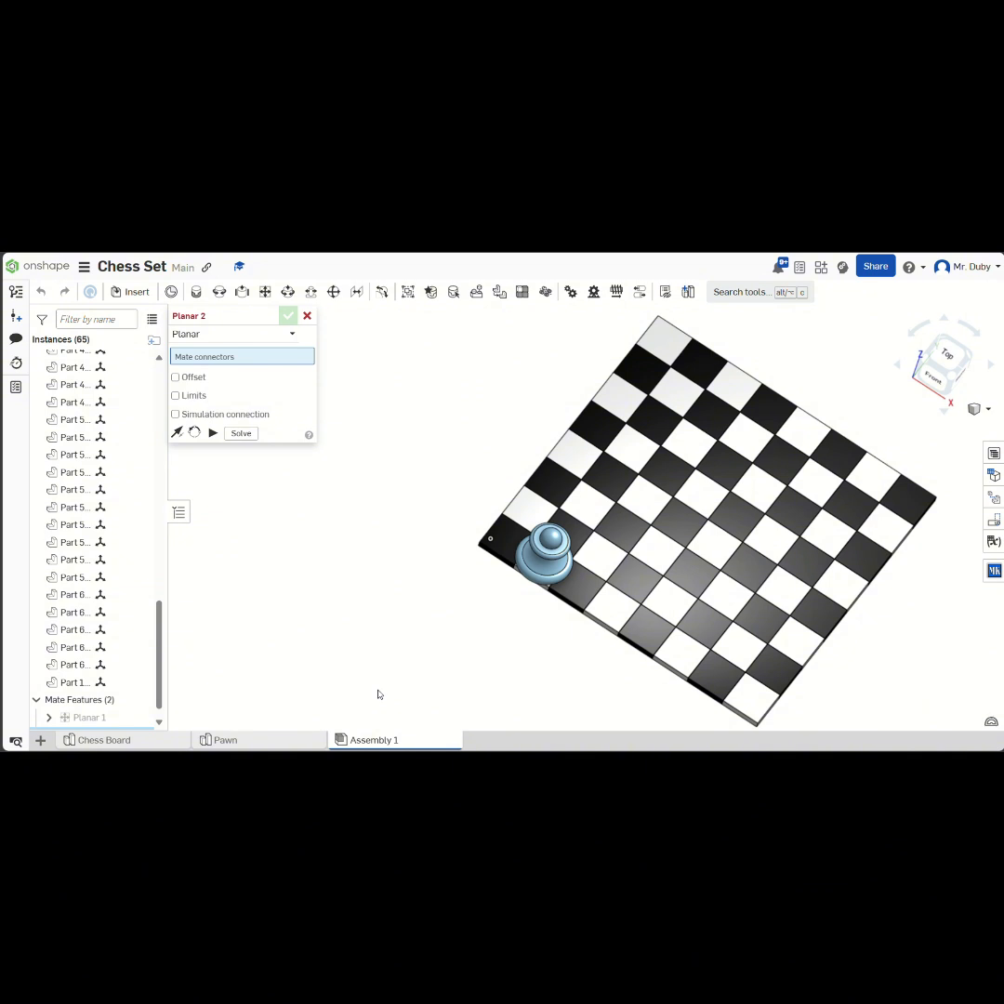
pyautogui.click(223, 740)
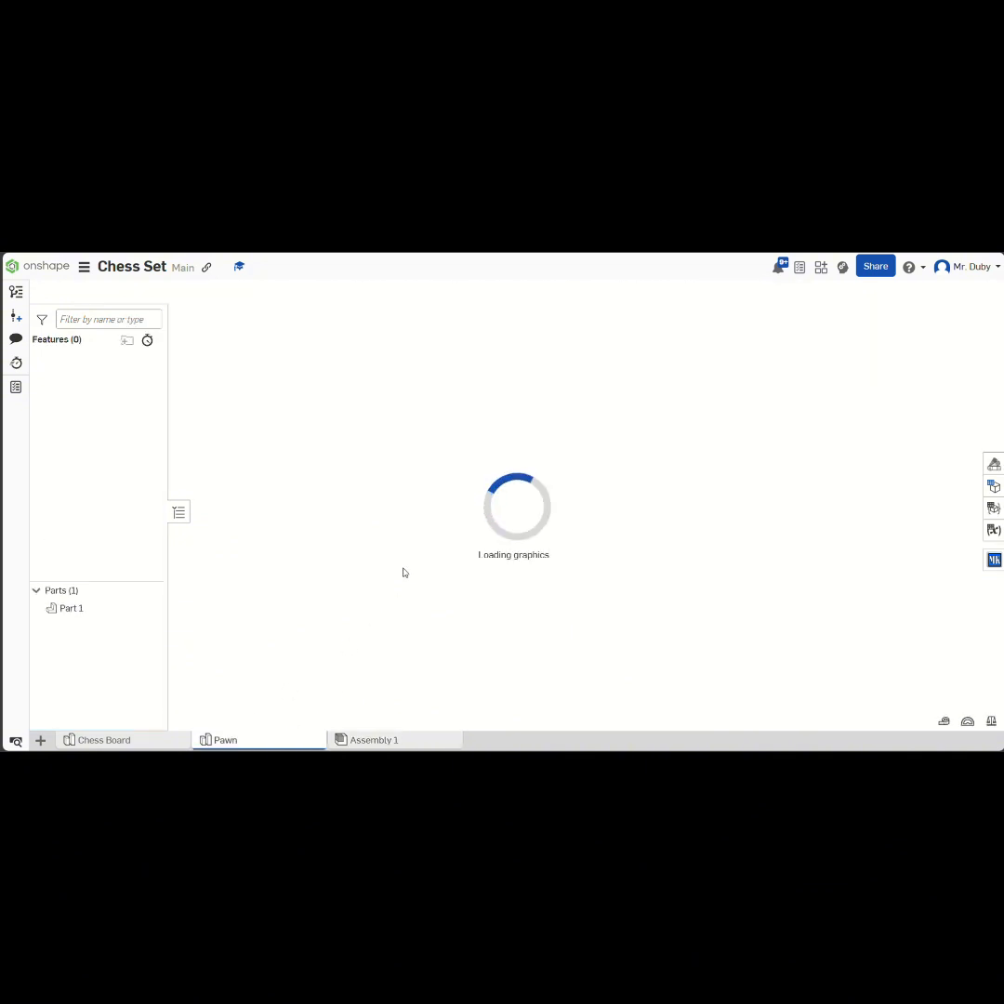
# Step: Edit the pawn's profile sketch to dimension its bottom base line at 1 in, and accept the sketch
pyautogui.doubleClick(93, 450)
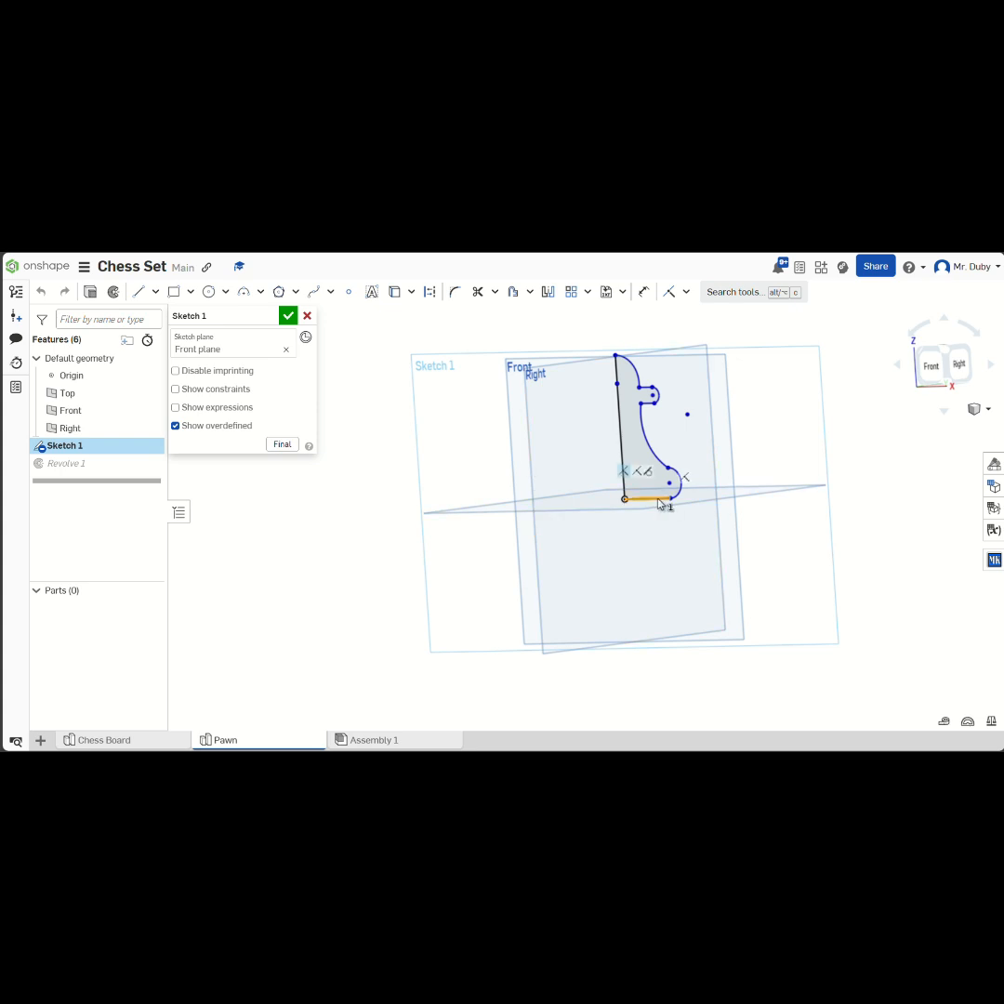
pyautogui.click(642, 291)
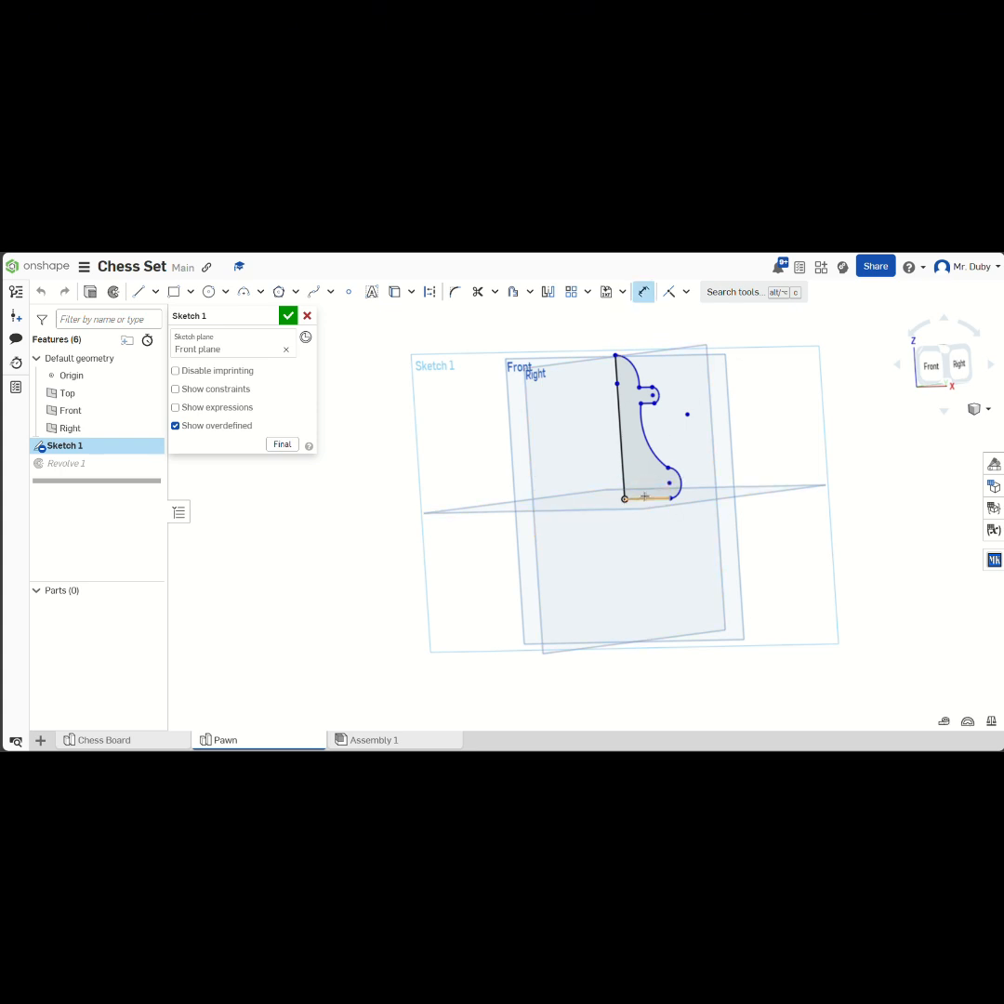
pyautogui.click(642, 548)
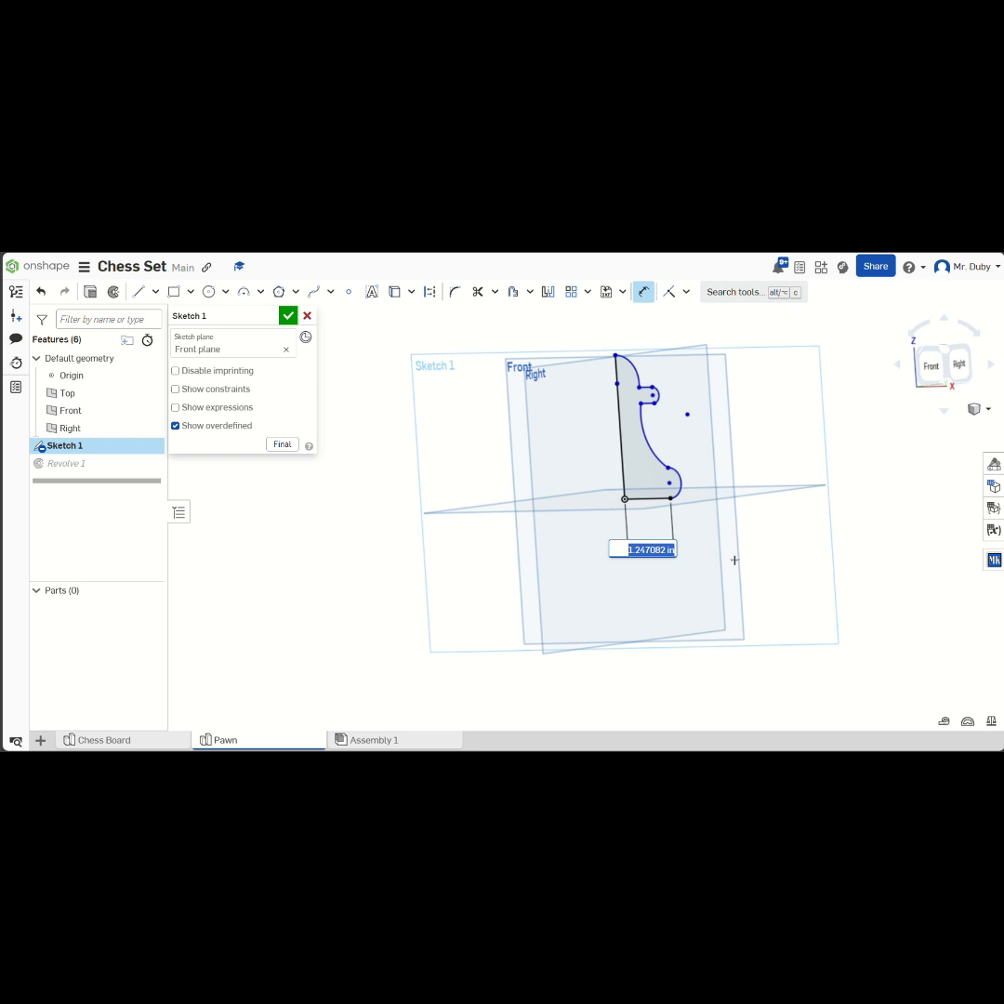
pyautogui.press('Return')
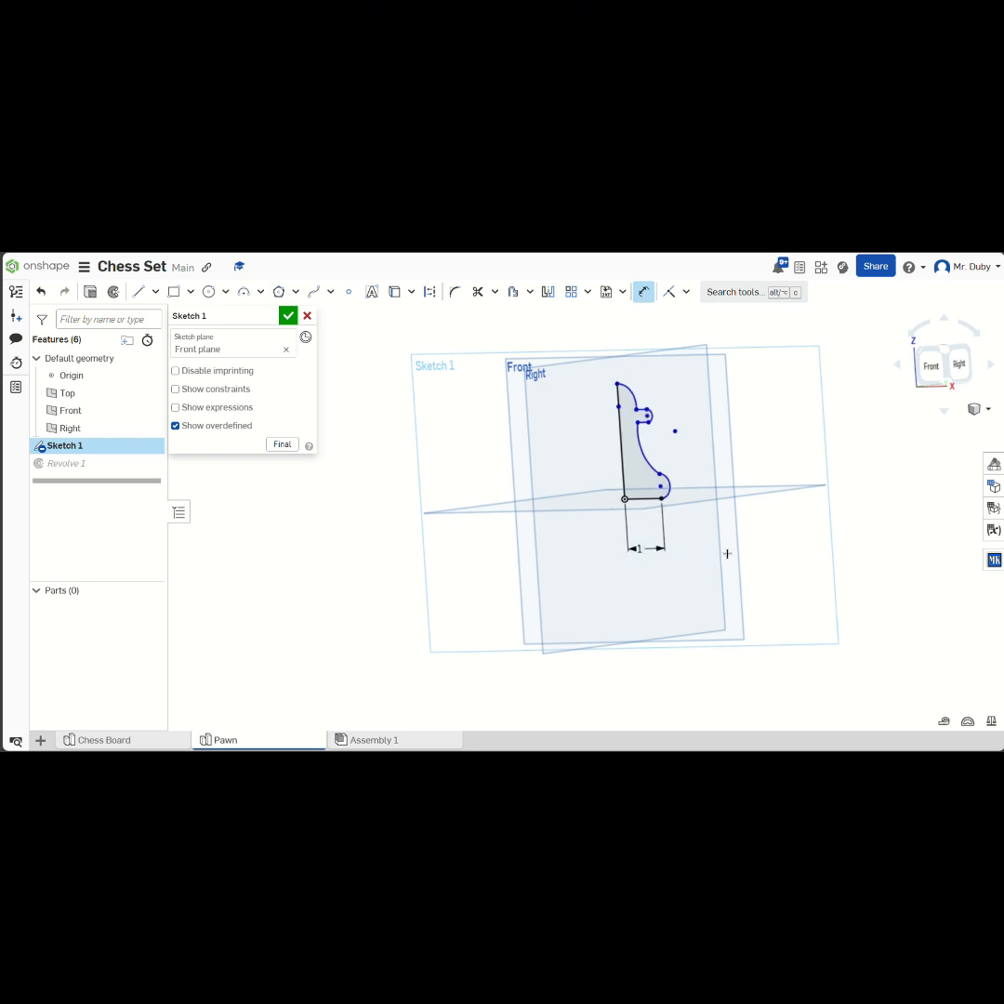
pyautogui.click(294, 321)
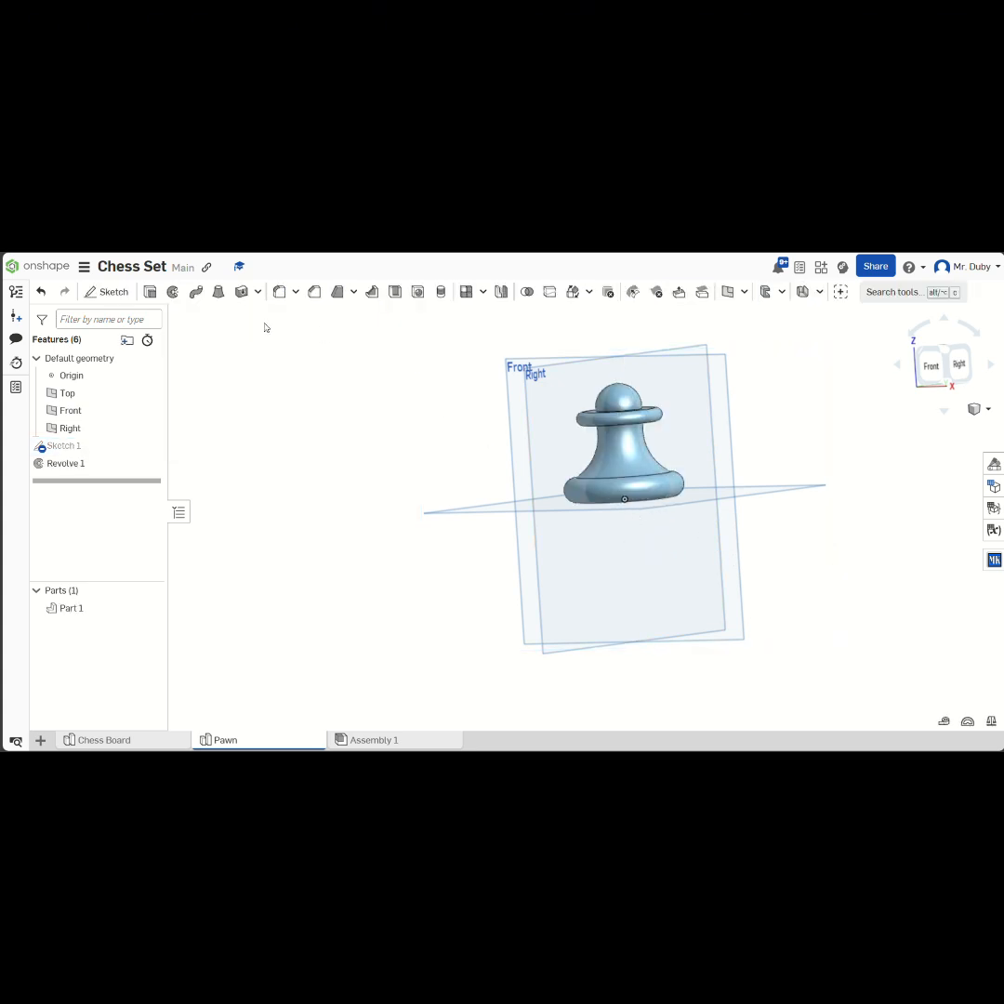
# Step: Return to Assembly 1 and check up close how the resized pawn's base fits its light square
pyautogui.click(358, 742)
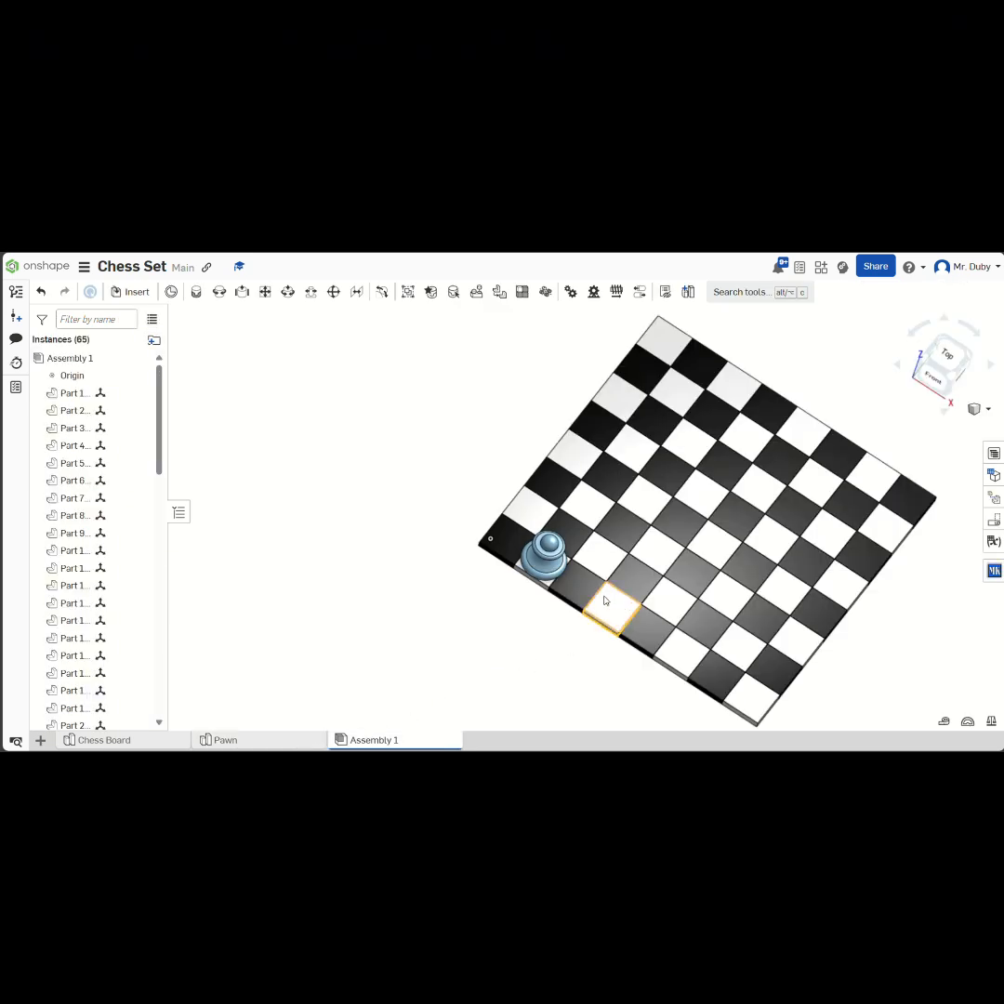
pyautogui.rightClick(542, 566)
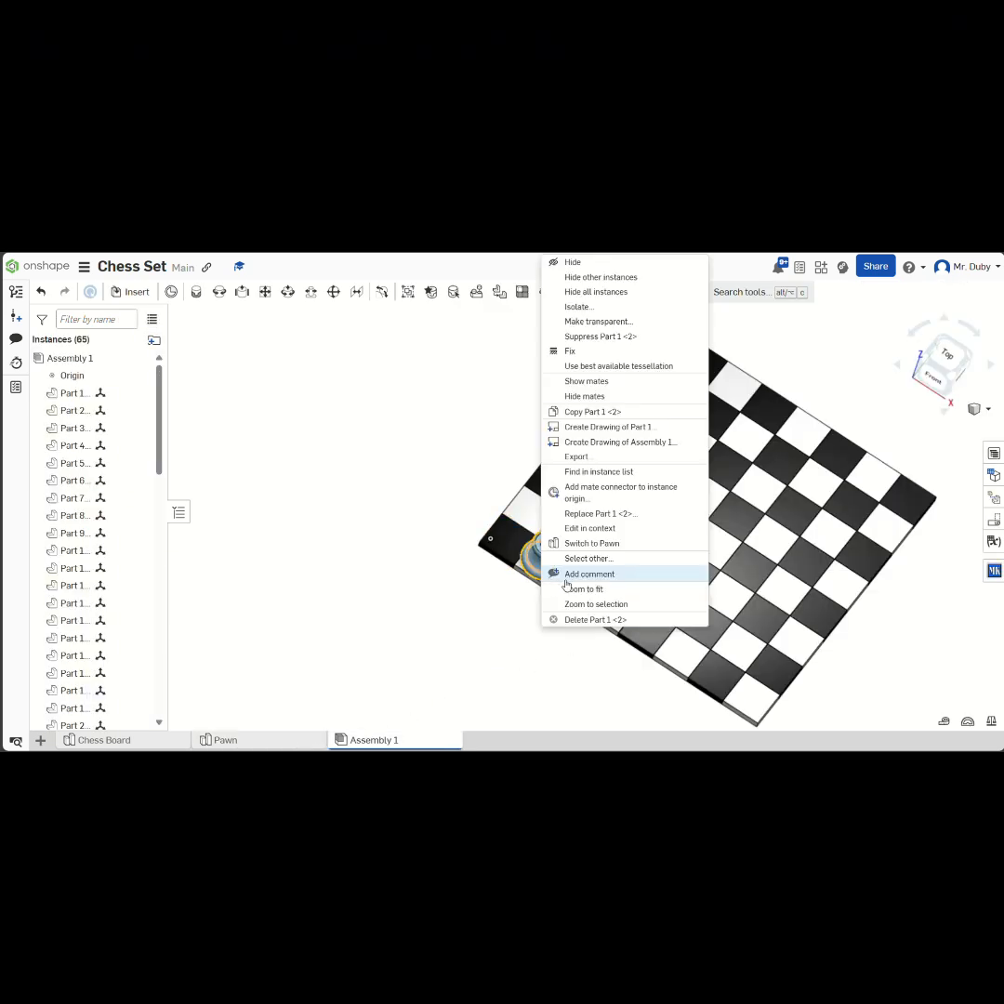
pyautogui.click(517, 639)
pyautogui.scroll(3, 558, 576)
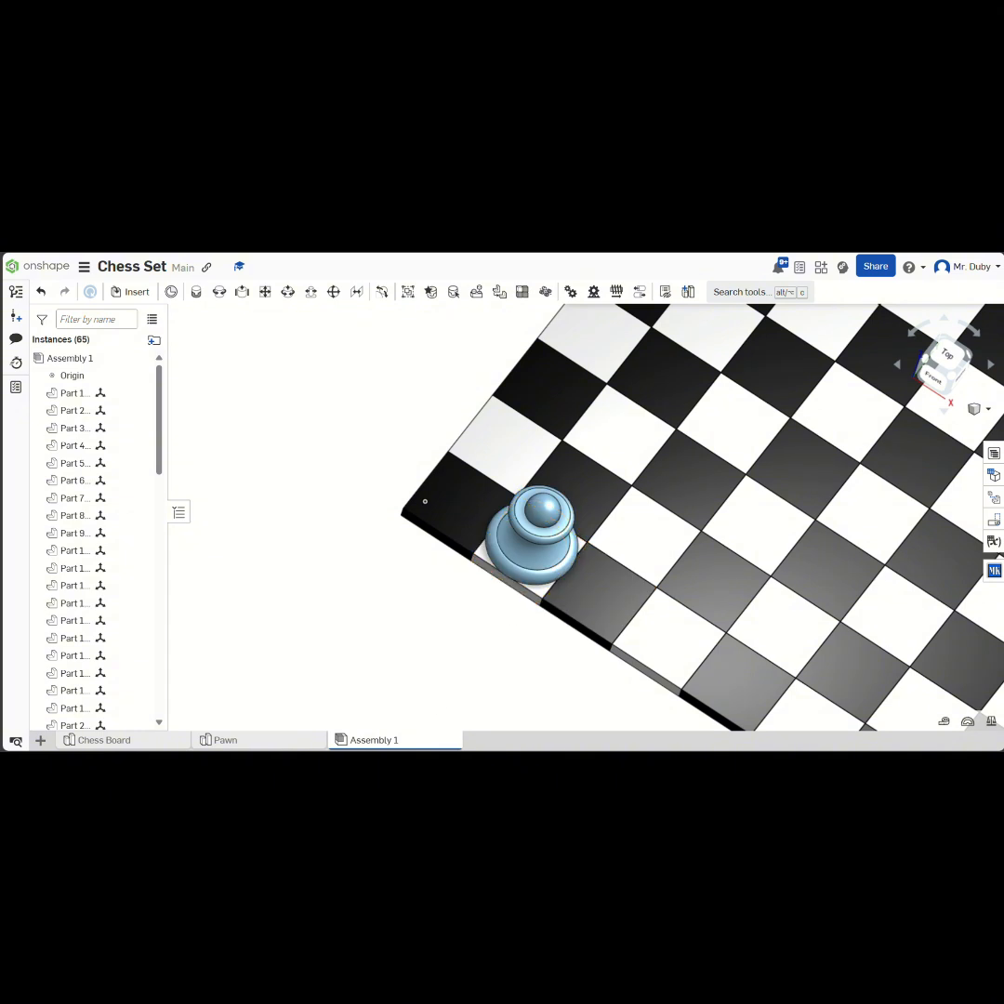
# Step: Reopen the pawn's profile sketch, set the base line's dimension to 0.75 in, and accept the sketch
pyautogui.click(259, 748)
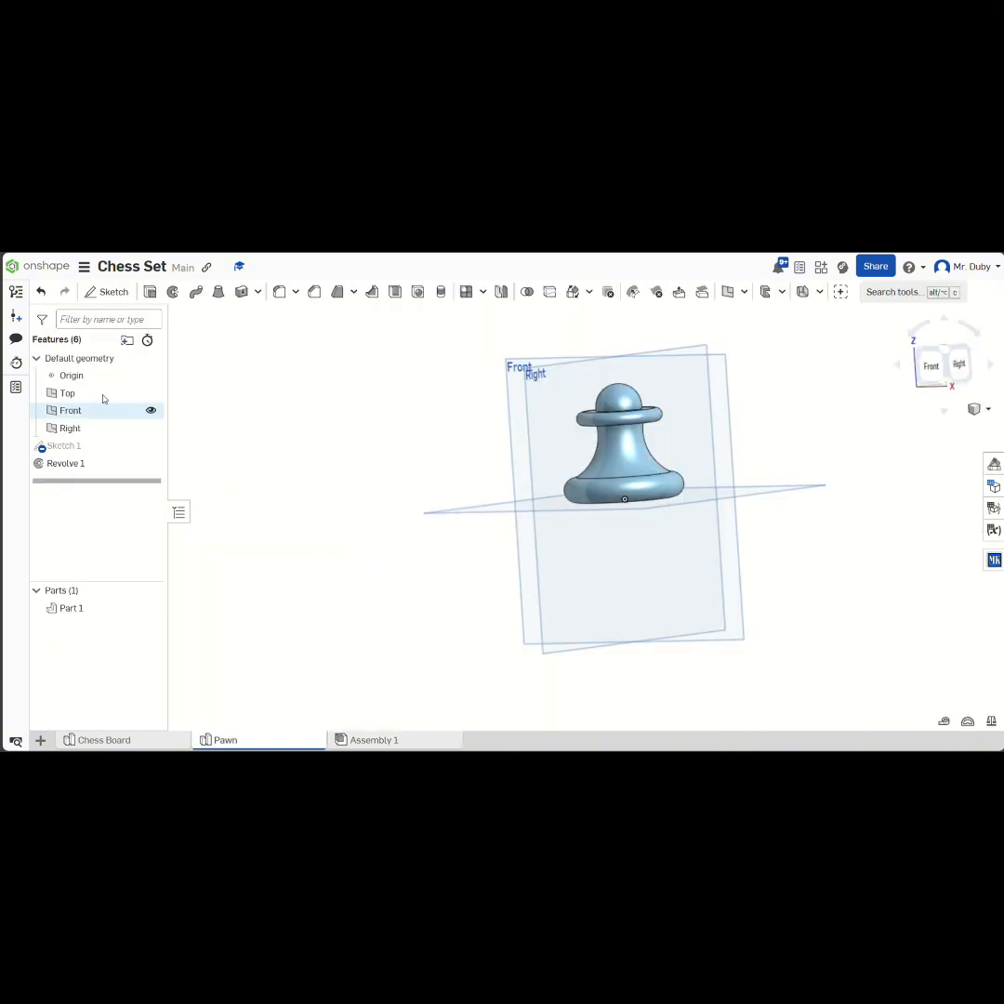
pyautogui.doubleClick(68, 450)
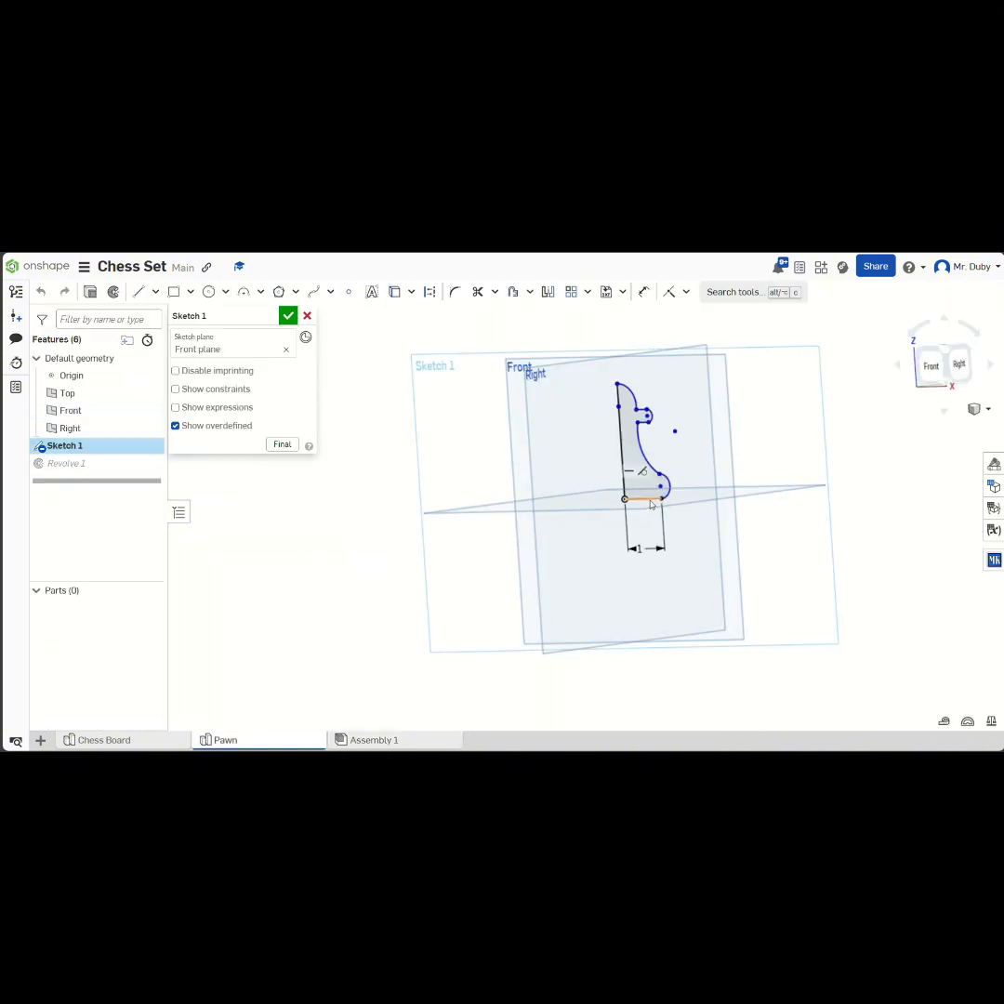
pyautogui.doubleClick(641, 550)
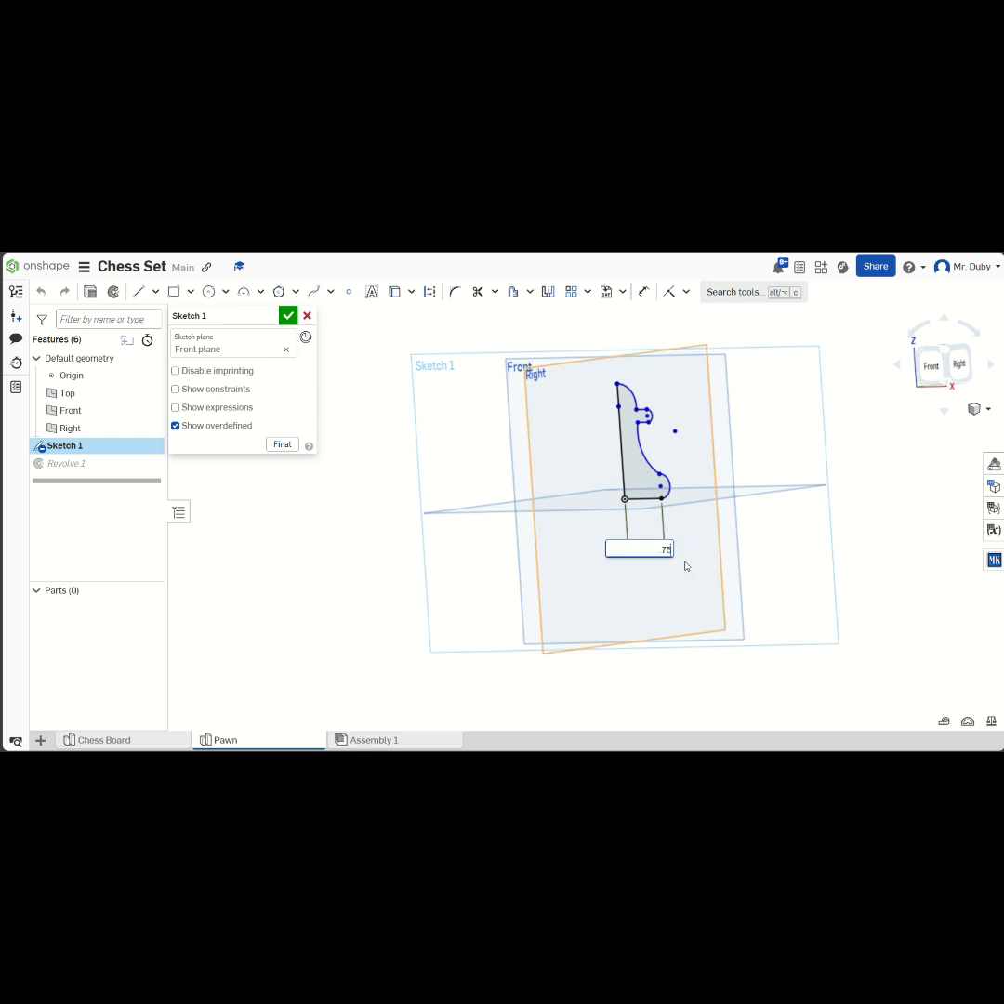
pyautogui.press('Return')
pyautogui.click(288, 316)
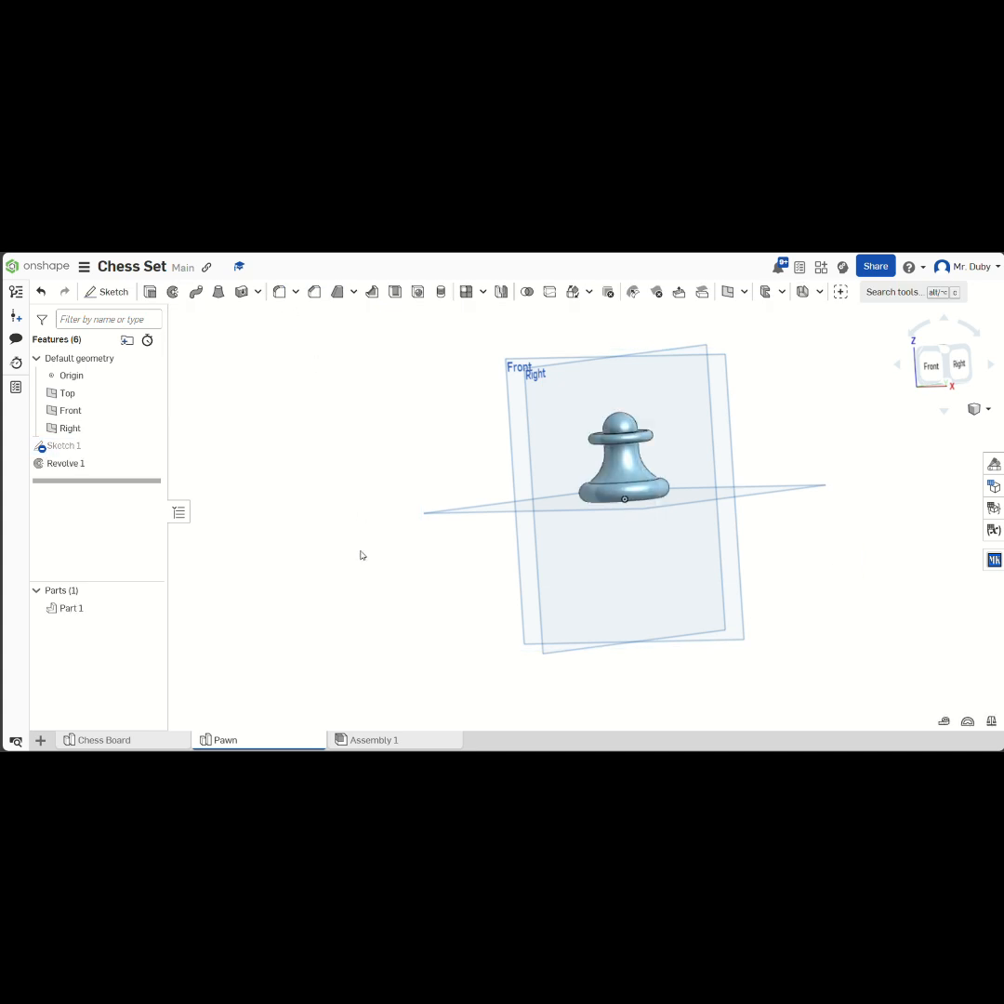
# Step: Go back to Assembly 1 and examine the smaller pawn on its square from several angles and against the whole board
pyautogui.click(359, 739)
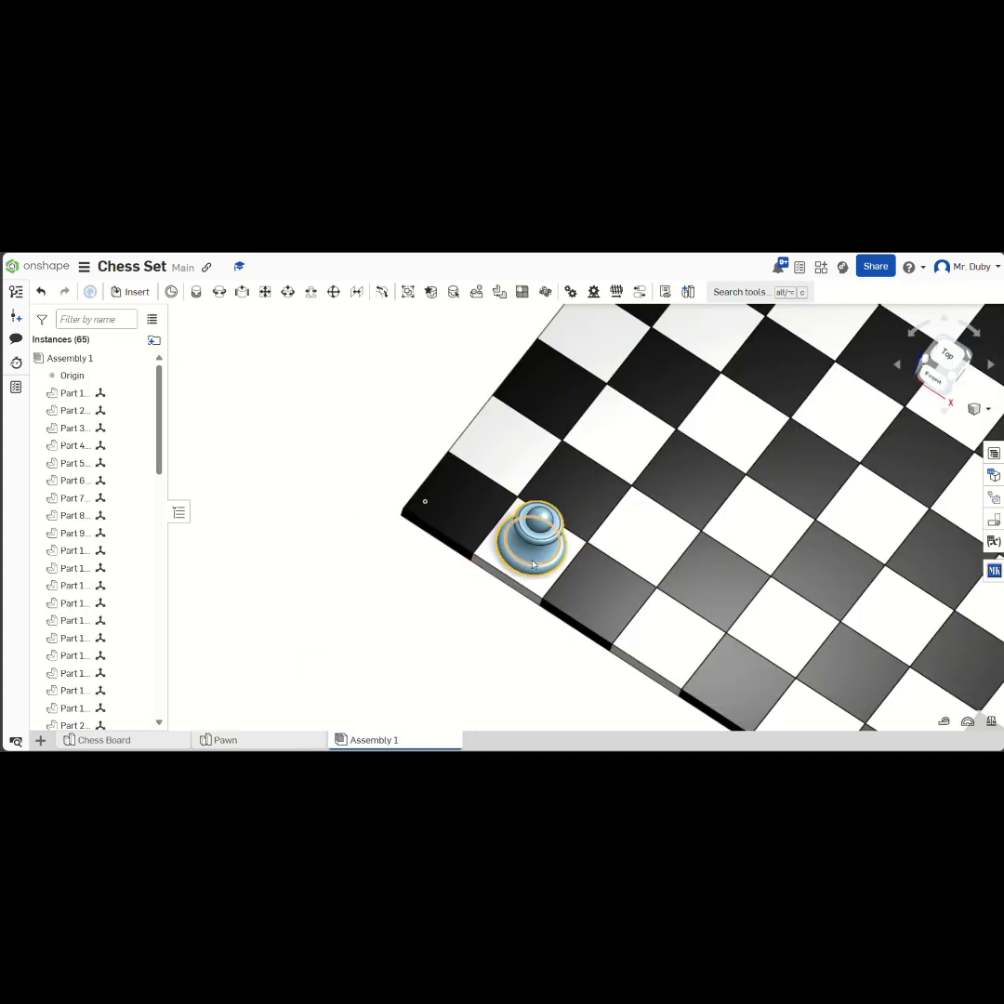
pyautogui.scroll(5, 562, 564)
pyautogui.moveTo(562, 564); pyautogui.dragTo(515, 578, button='right')
pyautogui.scroll(-4, 517, 579)
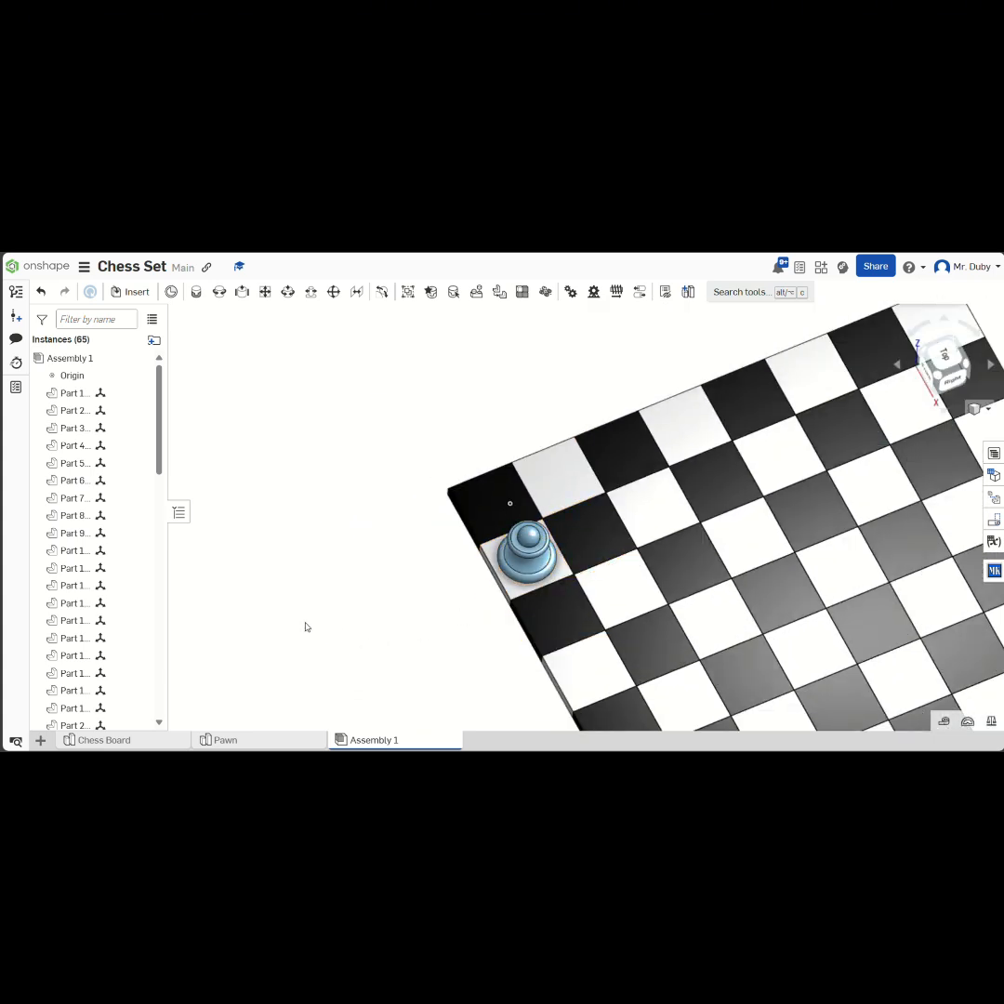
pyautogui.click(259, 741)
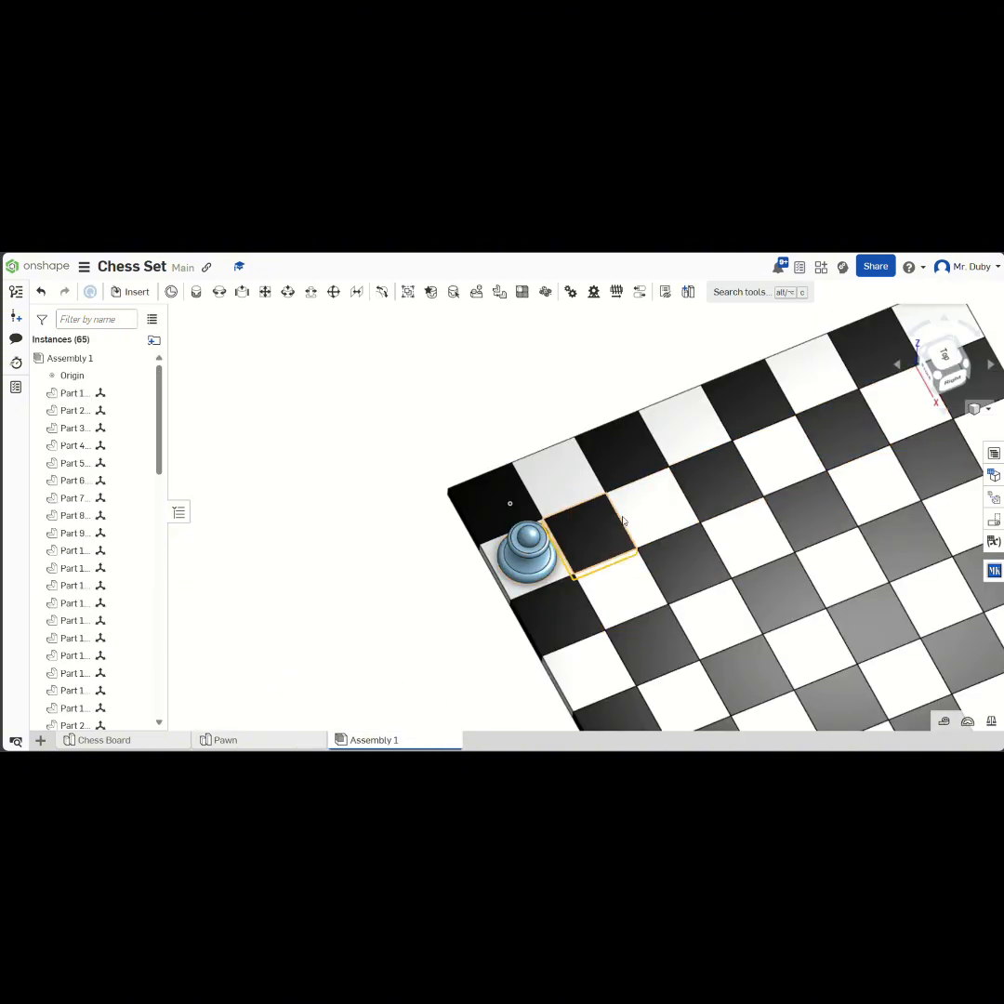
pyautogui.scroll(-2, 535, 549)
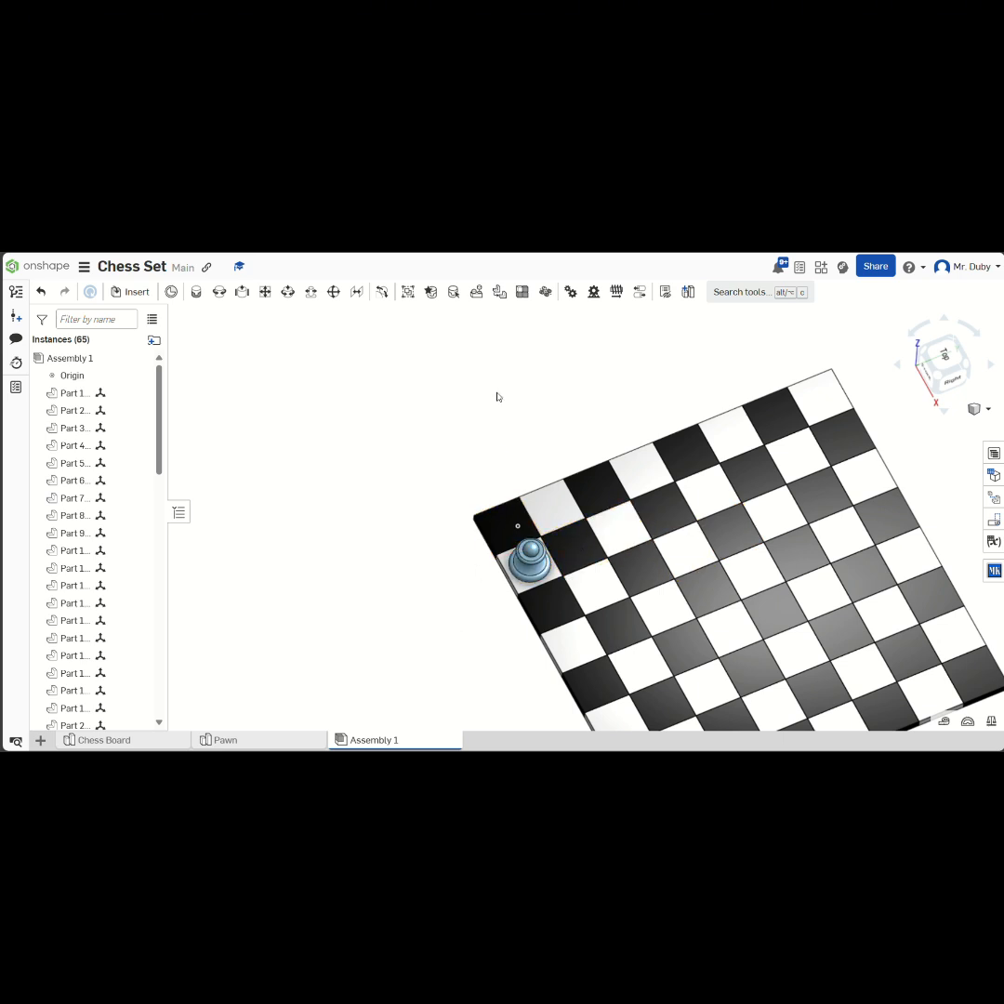
pyautogui.scroll(-3, 619, 618)
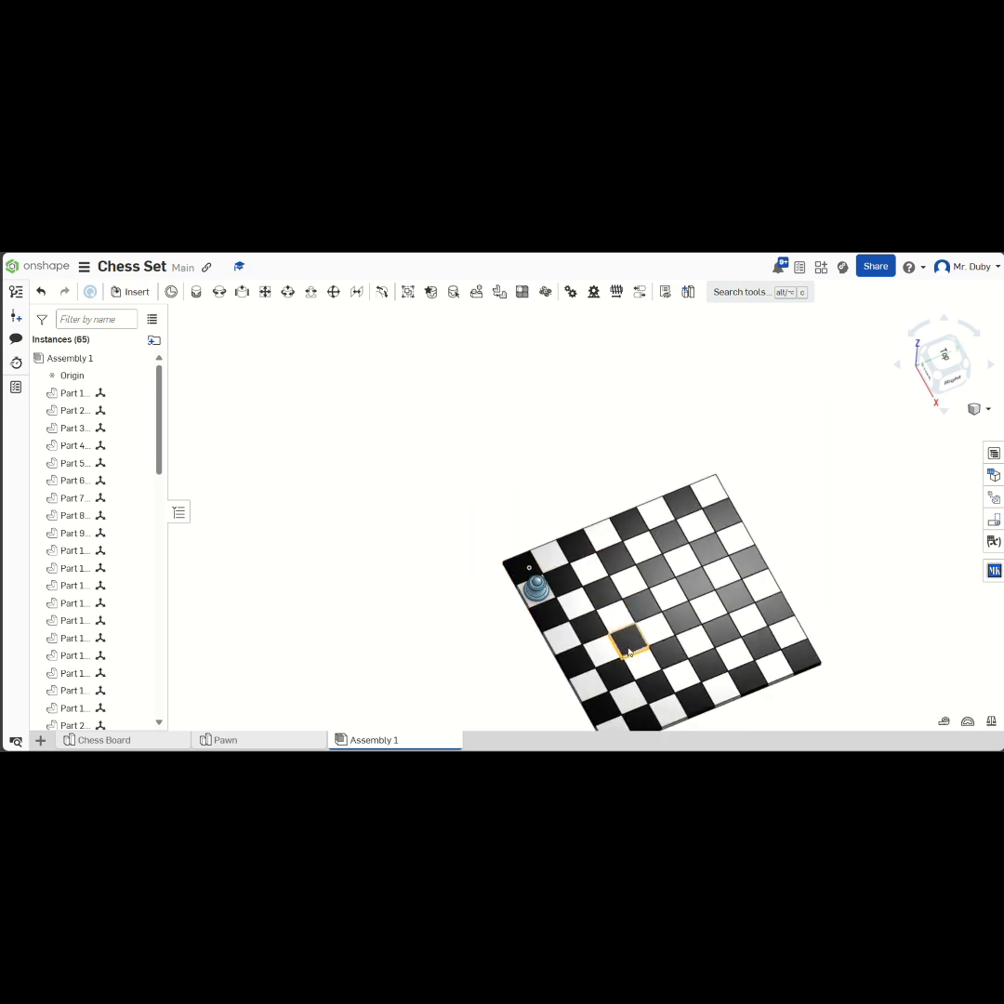